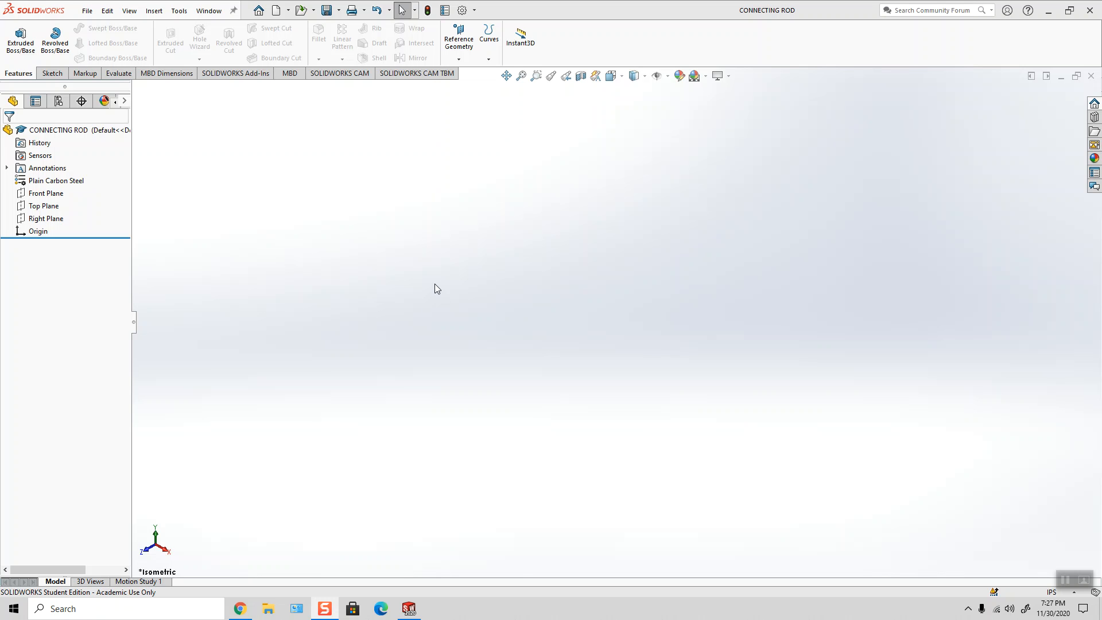
Start a sketch on the Front Plane and draw a corner rectangle about 5.33 by 1.83 in beside the origin
{"action": "right_click", "coordinate": [48, 195]}
{"action": "left_click", "coordinate": [56, 177]}
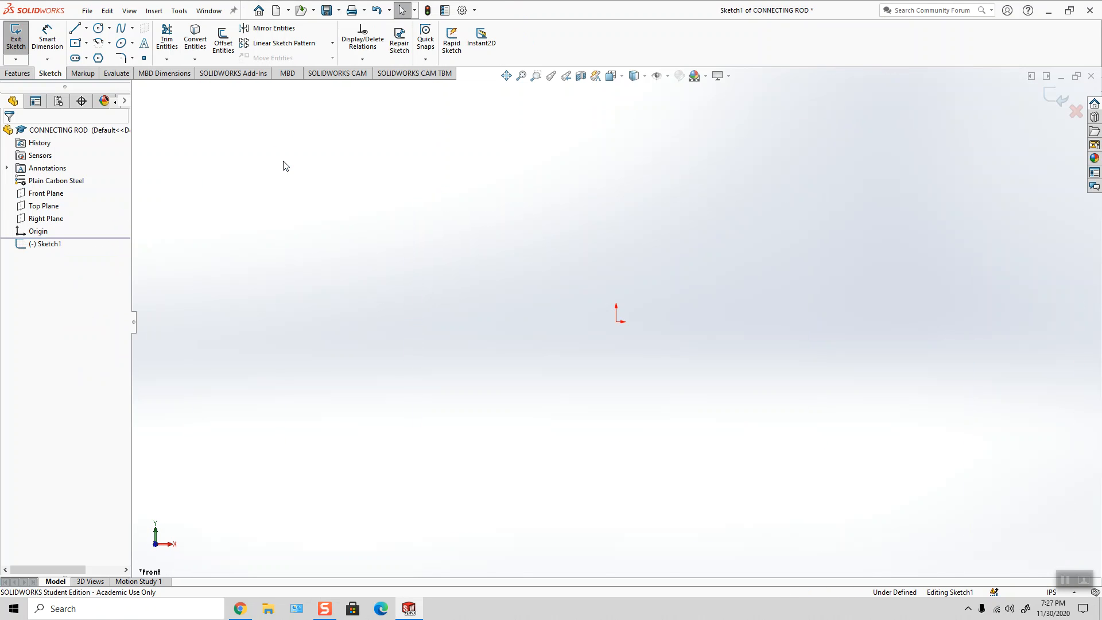
{"action": "left_click", "coordinate": [85, 43]}
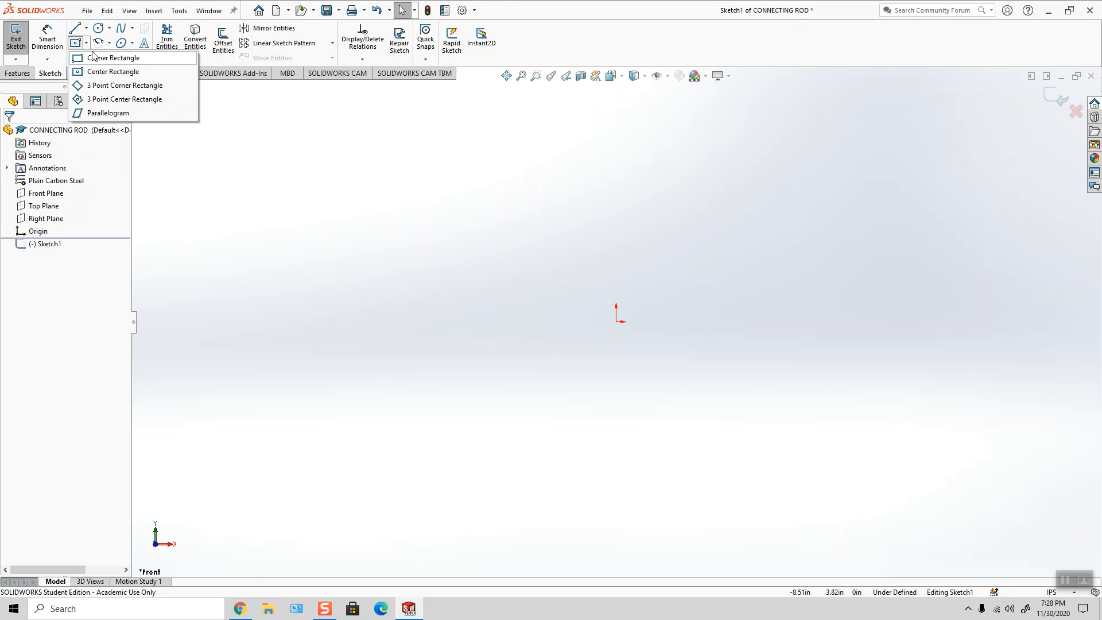
{"action": "left_click", "coordinate": [96, 52]}
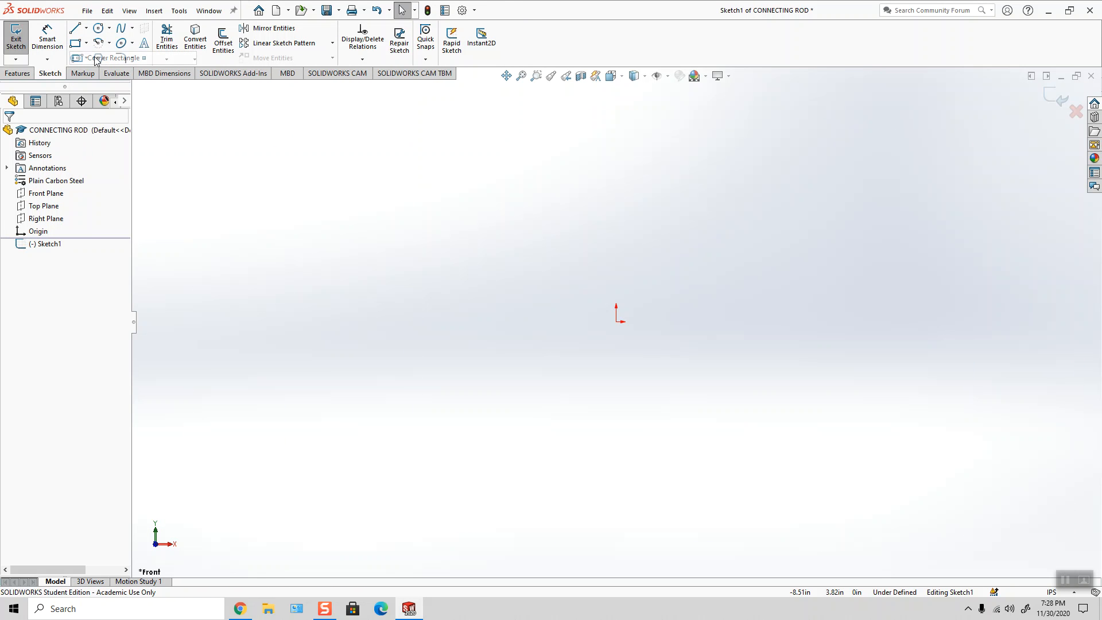
{"action": "left_click", "coordinate": [649, 273]}
{"action": "left_click", "coordinate": [951, 377]}
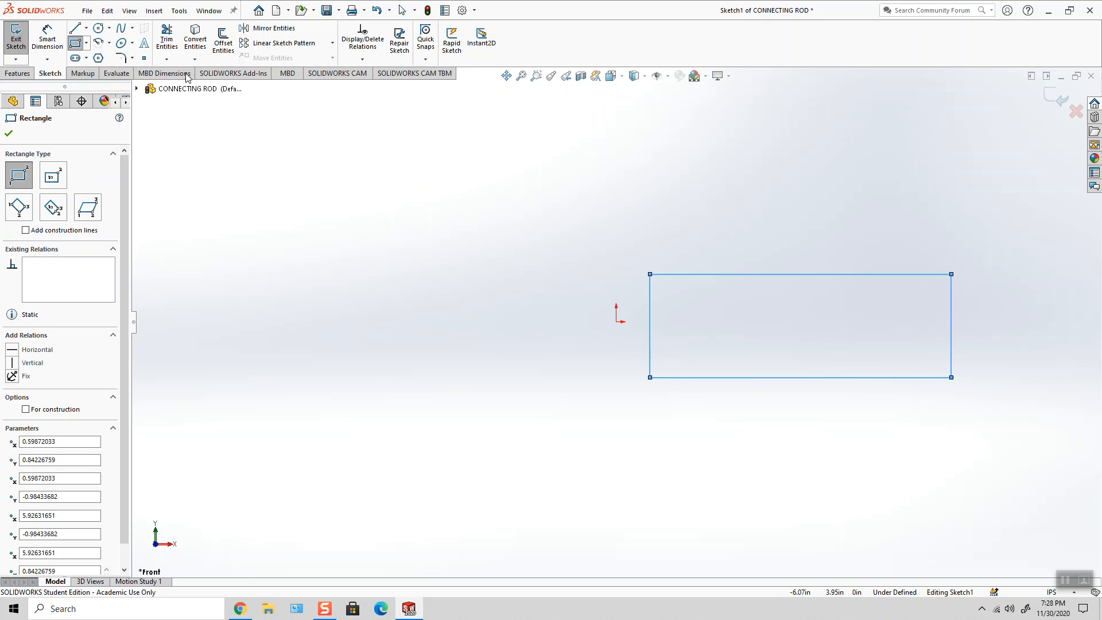
{"action": "key", "text": "Escape"}
Add a Midpoint relation between the origin and the rectangle's left vertical line
{"action": "left_click", "coordinate": [362, 60]}
{"action": "left_click", "coordinate": [374, 87]}
{"action": "right_click", "coordinate": [80, 187]}
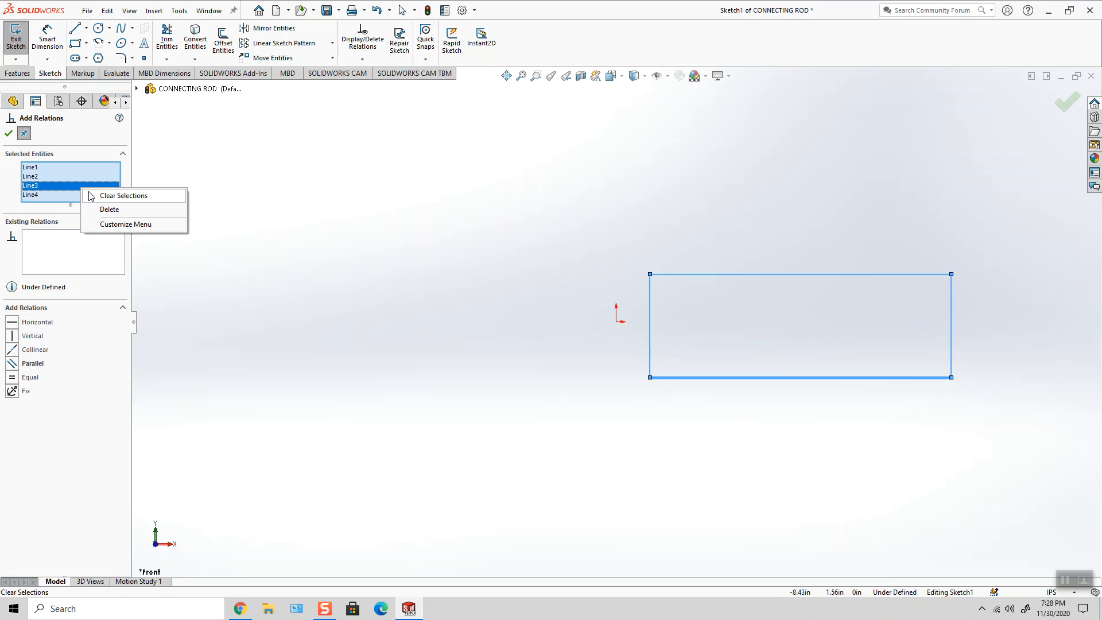
{"action": "left_click", "coordinate": [109, 194]}
{"action": "left_click", "coordinate": [618, 324]}
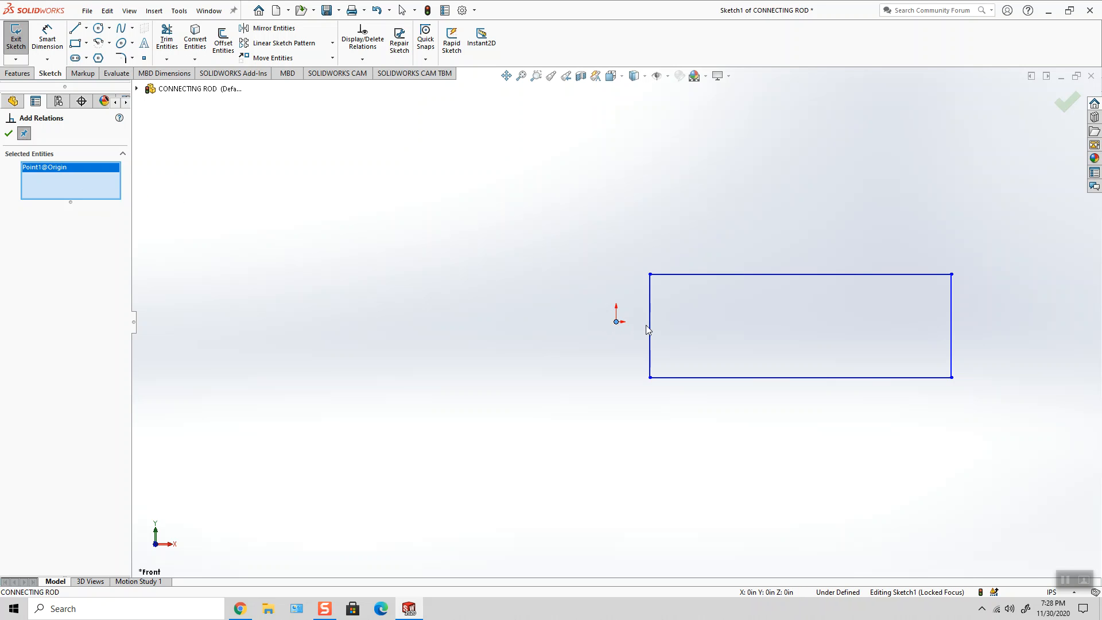
{"action": "left_click", "coordinate": [650, 331]}
{"action": "left_click", "coordinate": [14, 320]}
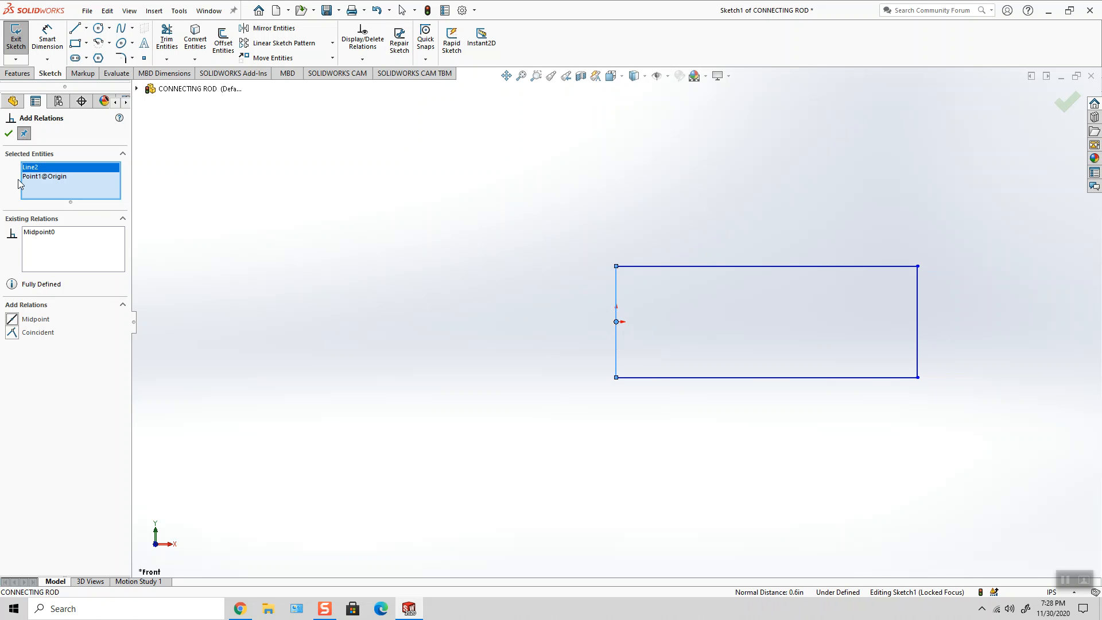
{"action": "left_click", "coordinate": [11, 135]}
{"action": "left_click", "coordinate": [303, 190]}
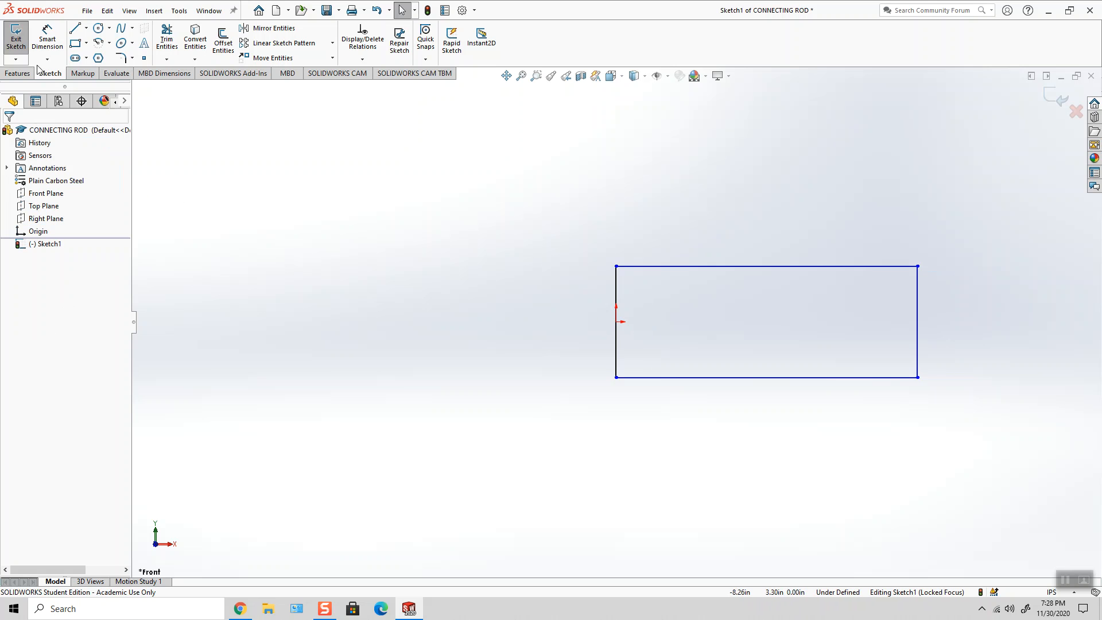
Dimension the rectangle's height between its two horizontal lines as 0.1 in
{"action": "left_click", "coordinate": [39, 31]}
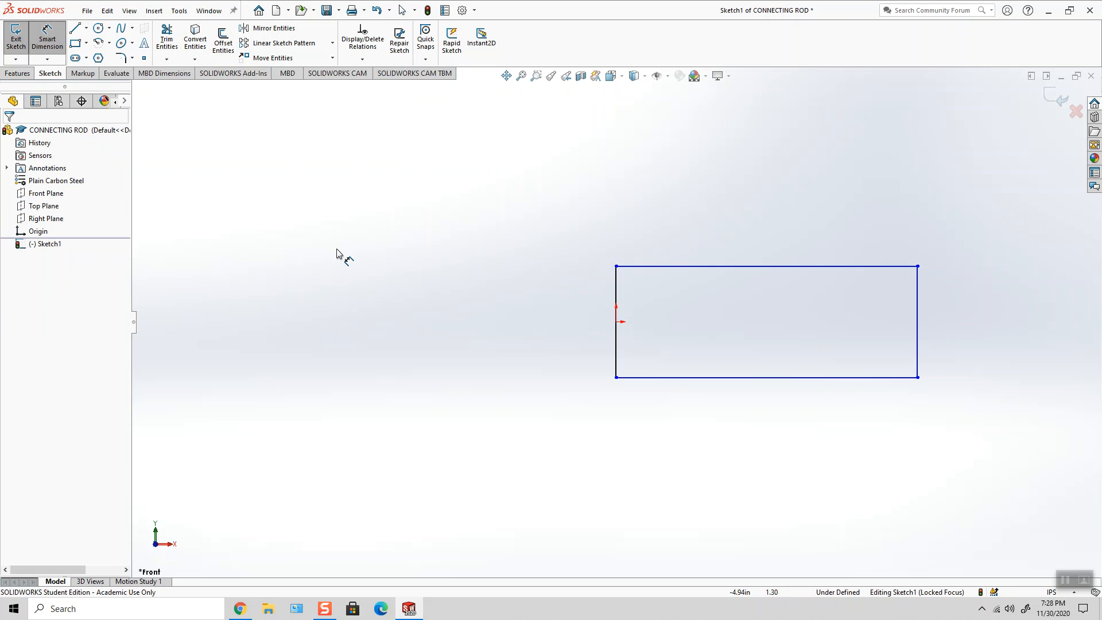
{"action": "left_click", "coordinate": [676, 267]}
{"action": "left_click", "coordinate": [669, 377]}
{"action": "left_click", "coordinate": [754, 326]}
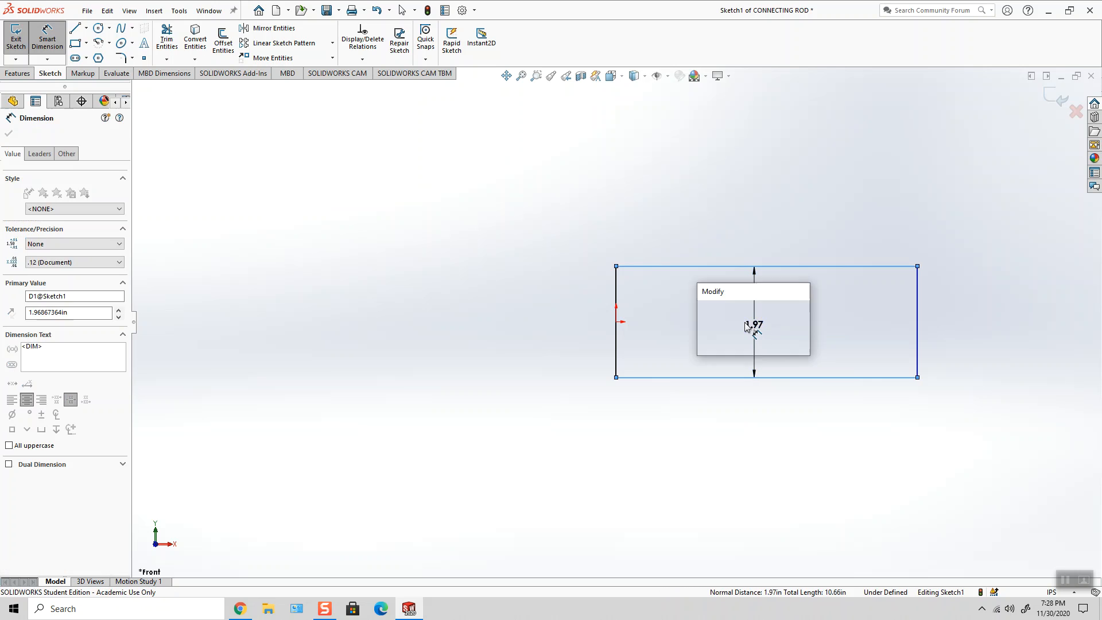
{"action": "type", "text": "0.1"}
{"action": "key", "text": "Return"}
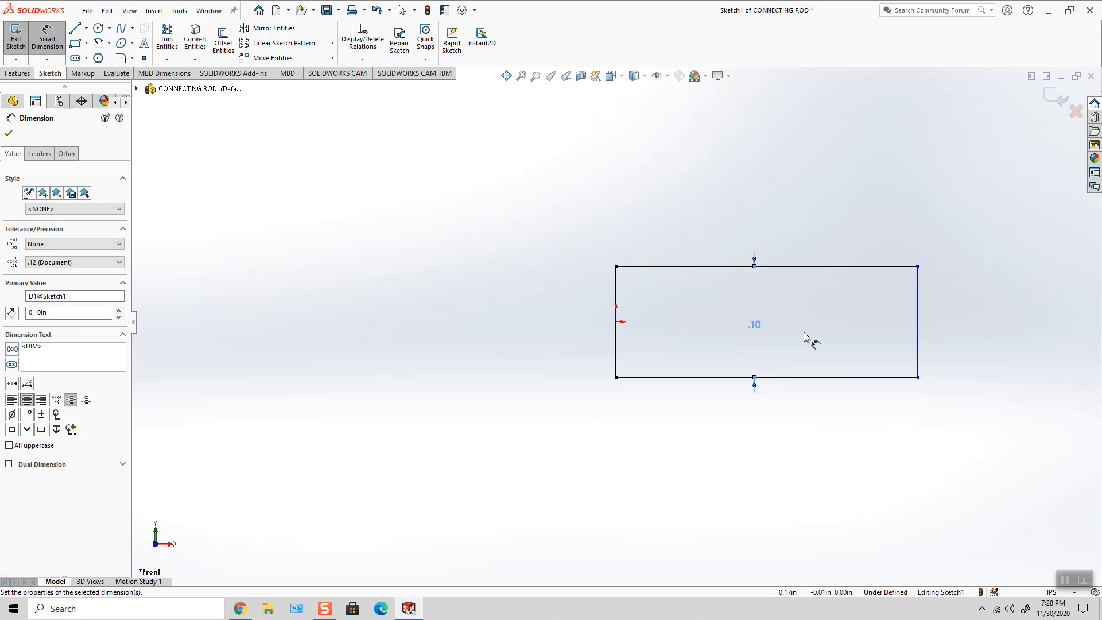
Dimension the rectangle's lower horizontal line to a length of 0.68 in
{"action": "left_click", "coordinate": [801, 378]}
{"action": "left_click", "coordinate": [788, 459]}
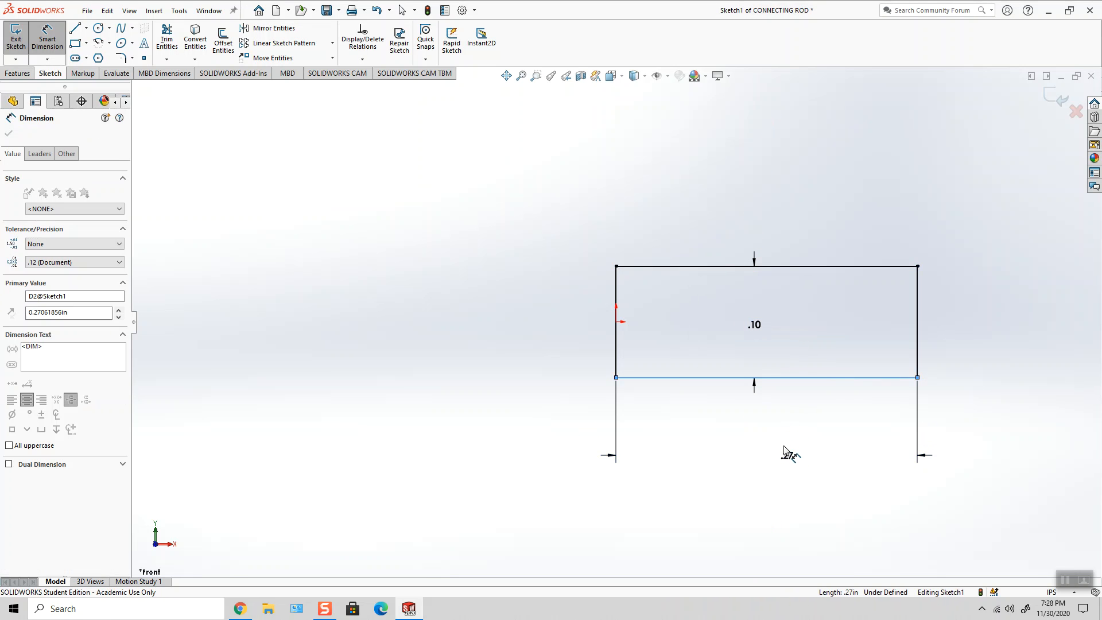
{"action": "type", "text": ".68"}
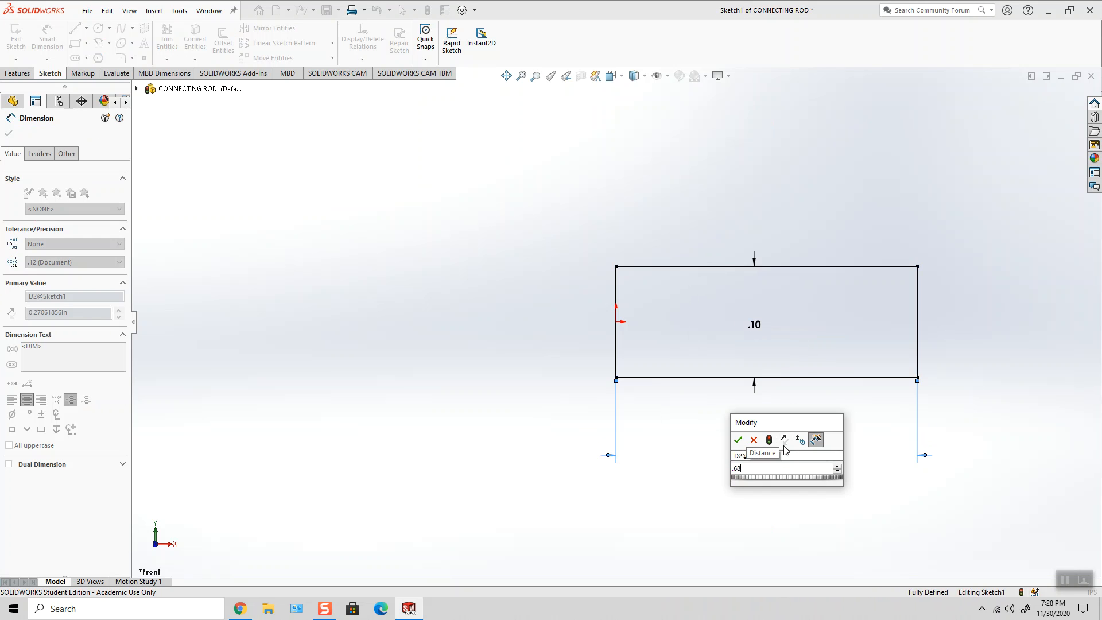
{"action": "key", "text": "Return"}
Extrude the rectangle as a boss with the Mid Plane end condition and 0.125 in depth, and save the part
{"action": "left_click", "coordinate": [611, 77]}
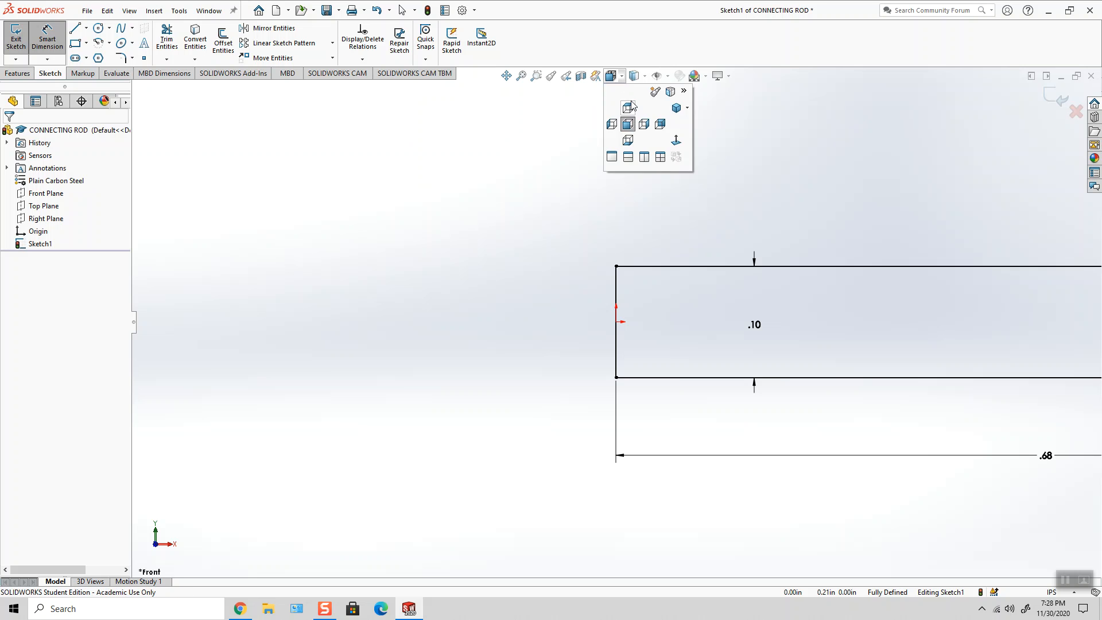
{"action": "left_click", "coordinate": [686, 110]}
{"action": "left_click", "coordinate": [704, 123]}
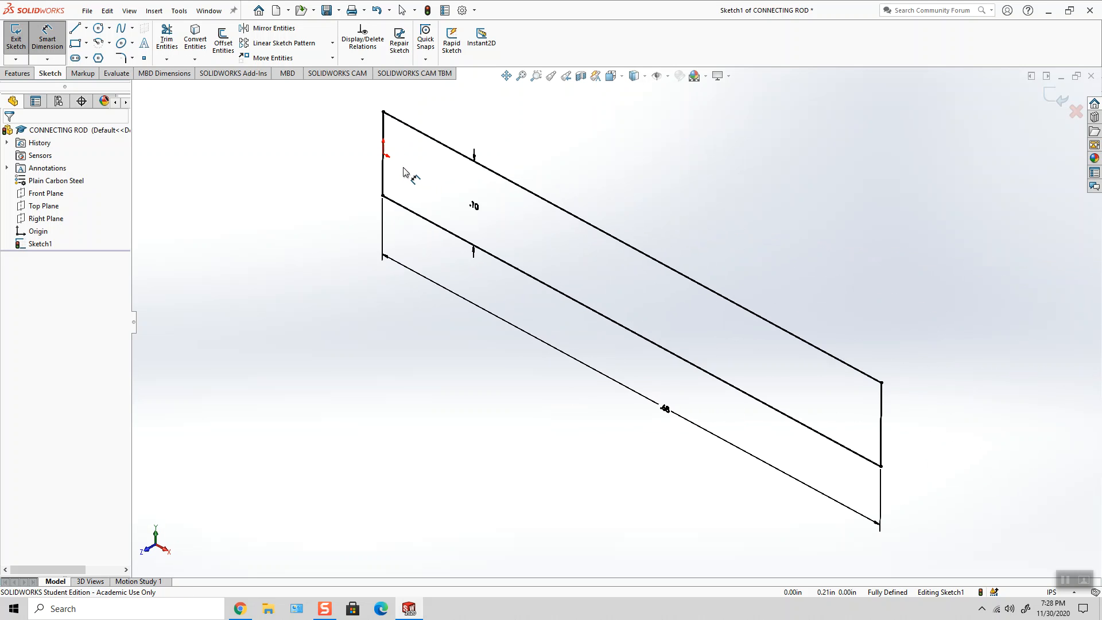
{"action": "left_click", "coordinate": [17, 73]}
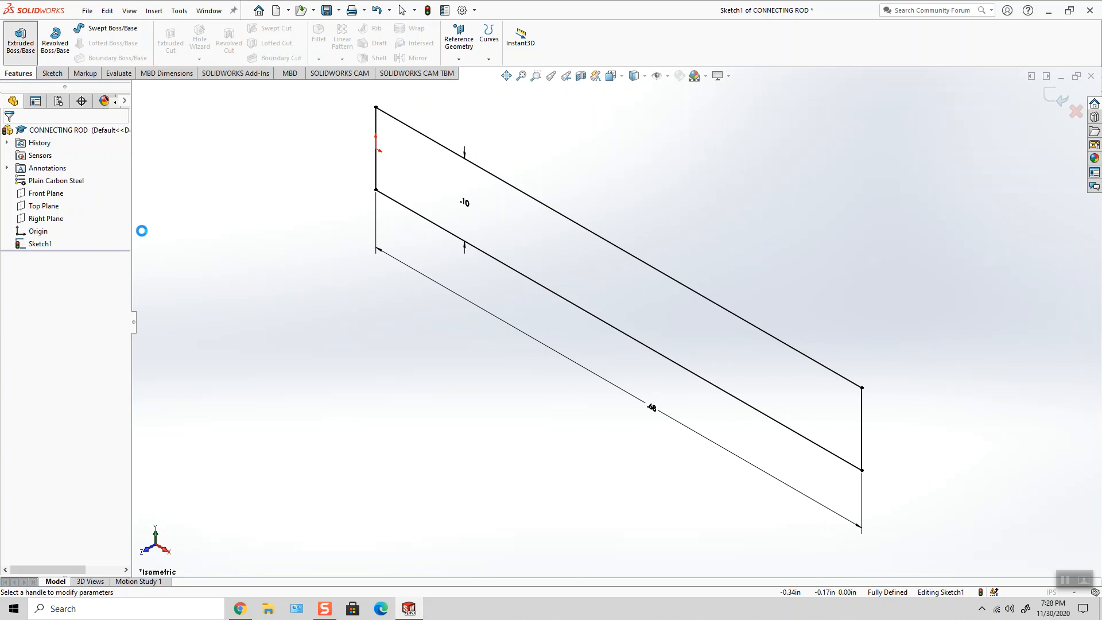
{"action": "left_click", "coordinate": [21, 41]}
{"action": "left_click", "coordinate": [86, 202]}
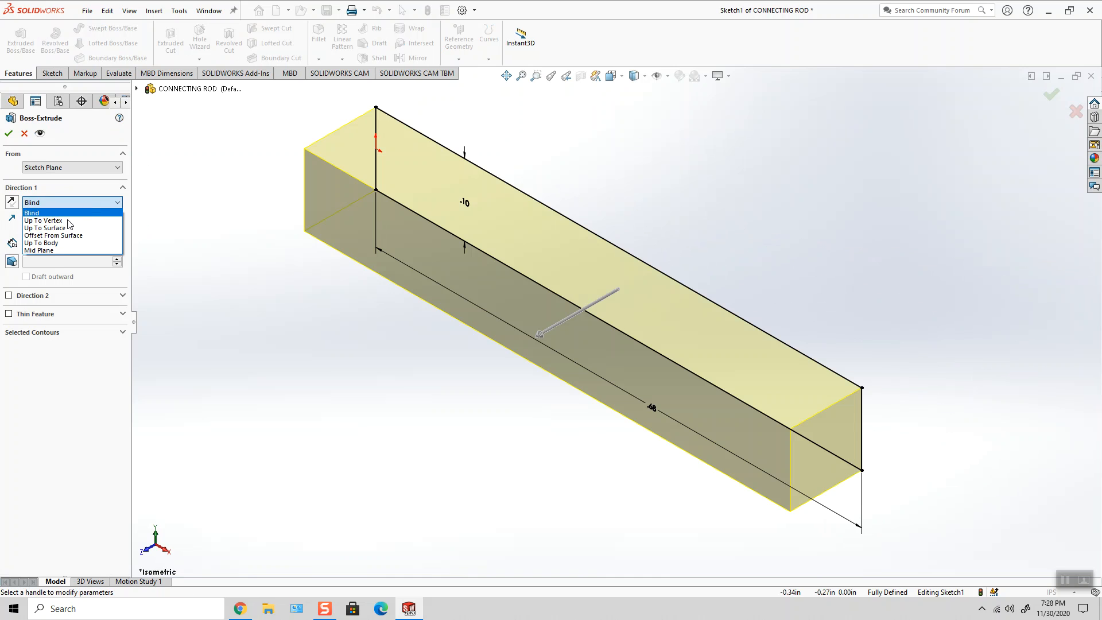
{"action": "left_click", "coordinate": [57, 249]}
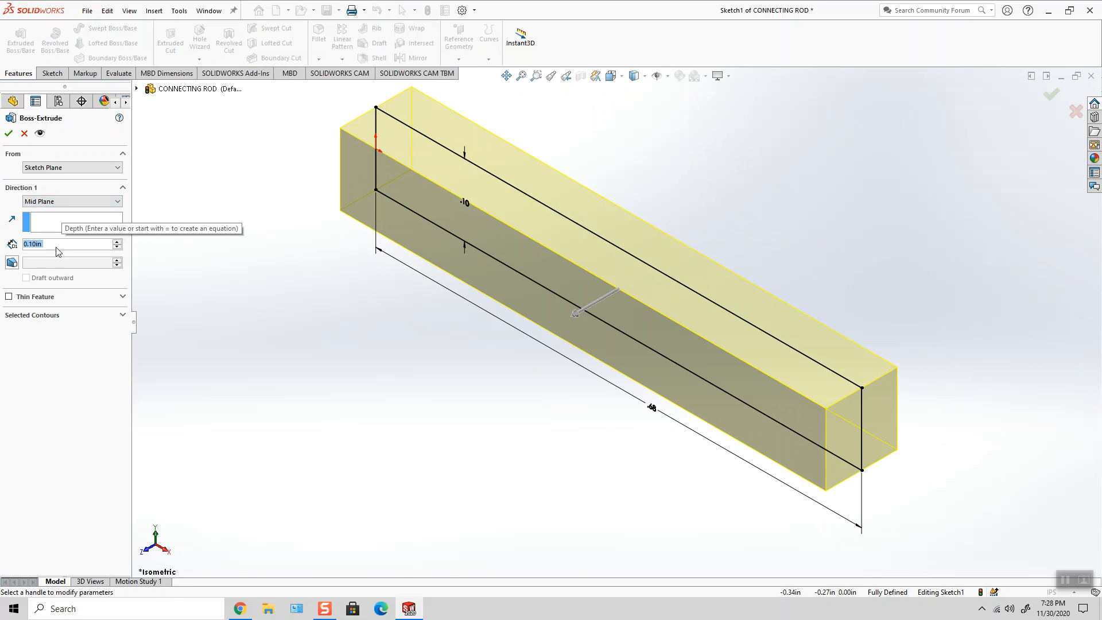
{"action": "type", "text": ".125"}
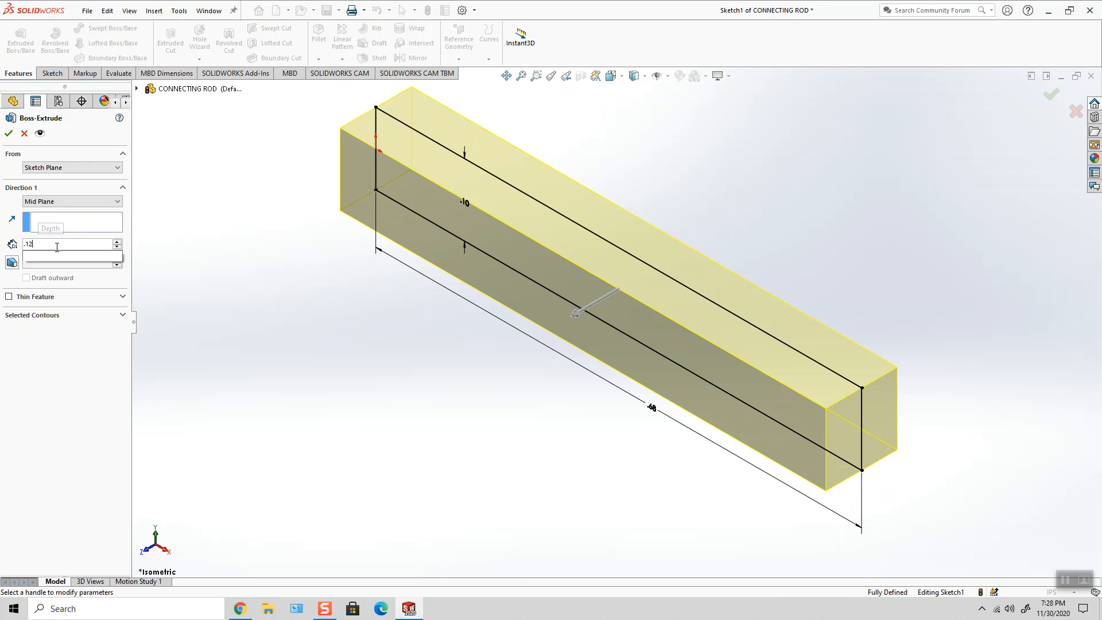
{"action": "key", "text": "Return"}
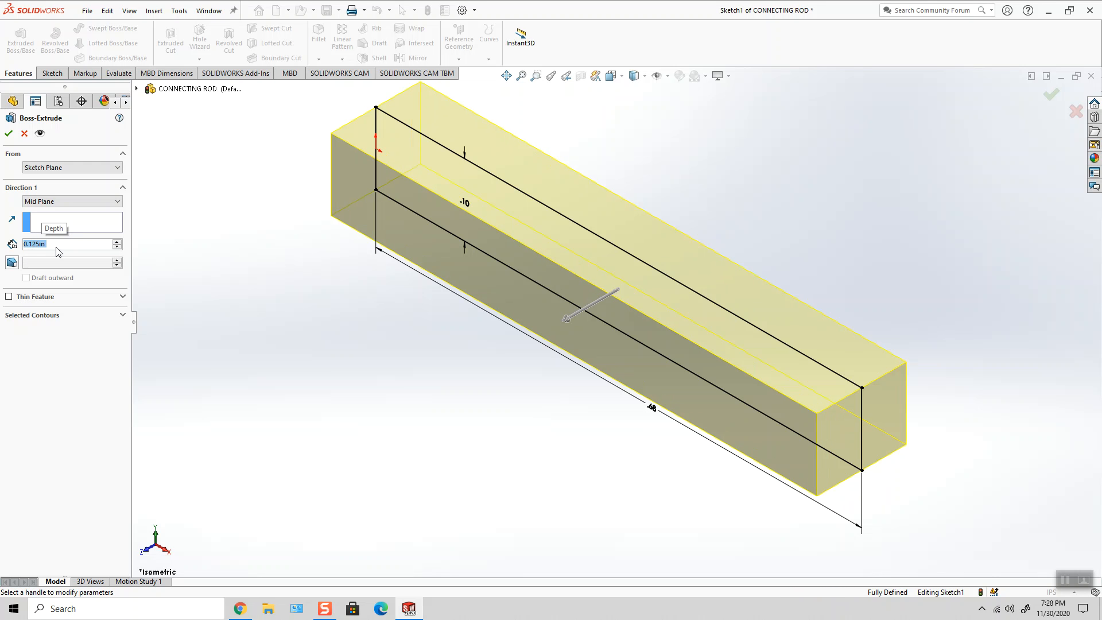
{"action": "left_click", "coordinate": [9, 134]}
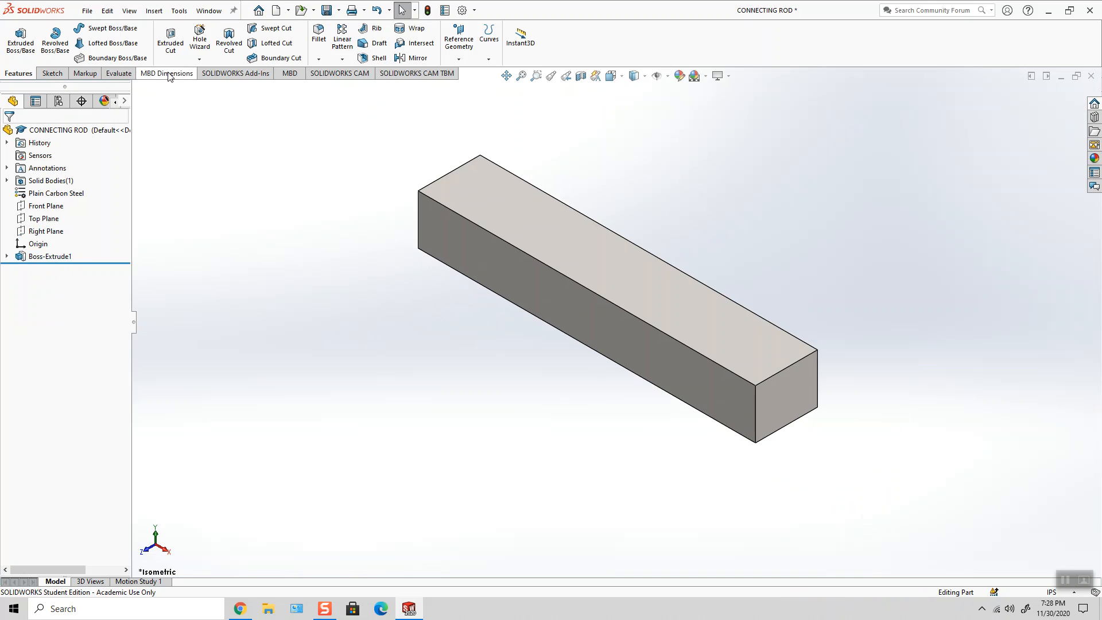
{"action": "left_click", "coordinate": [87, 10]}
{"action": "left_click", "coordinate": [100, 138]}
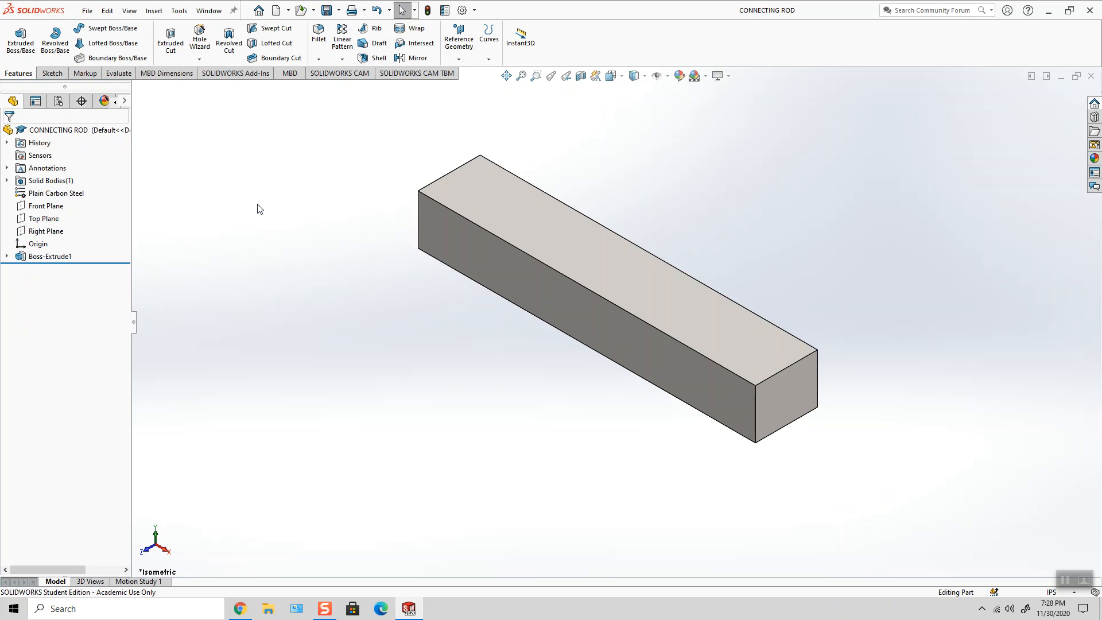
Sketch two circles on the Front Plane, about 0.23 in diameter at the origin and about 0.21 in at the bar's right end midpoint
{"action": "right_click", "coordinate": [58, 209]}
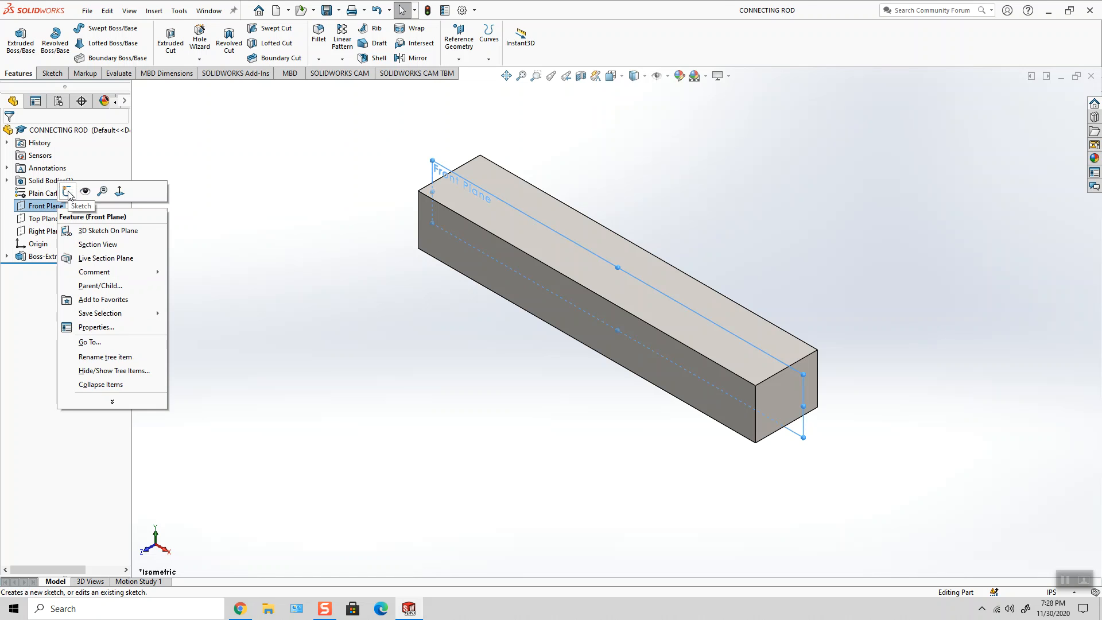
{"action": "left_click", "coordinate": [68, 192]}
{"action": "left_click", "coordinate": [611, 76]}
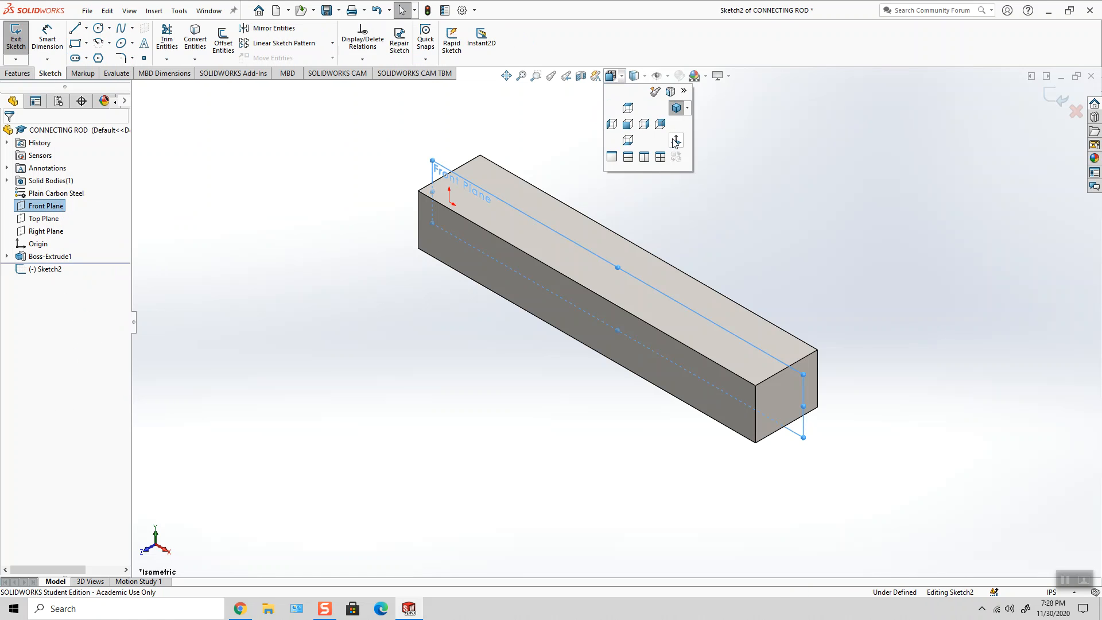
{"action": "left_click", "coordinate": [676, 142]}
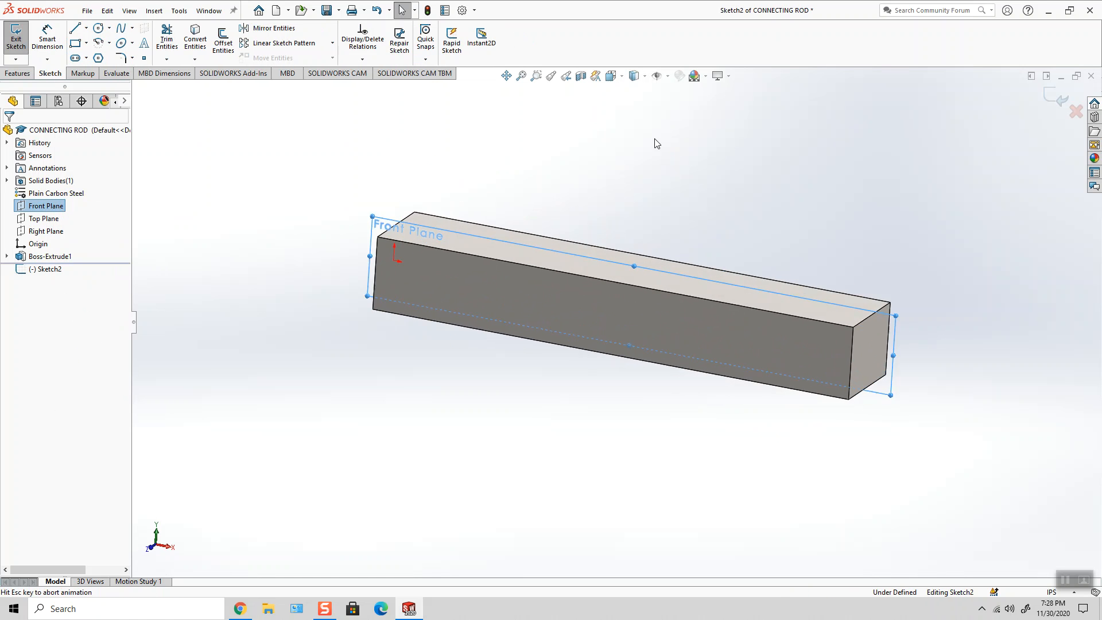
{"action": "left_click", "coordinate": [99, 28]}
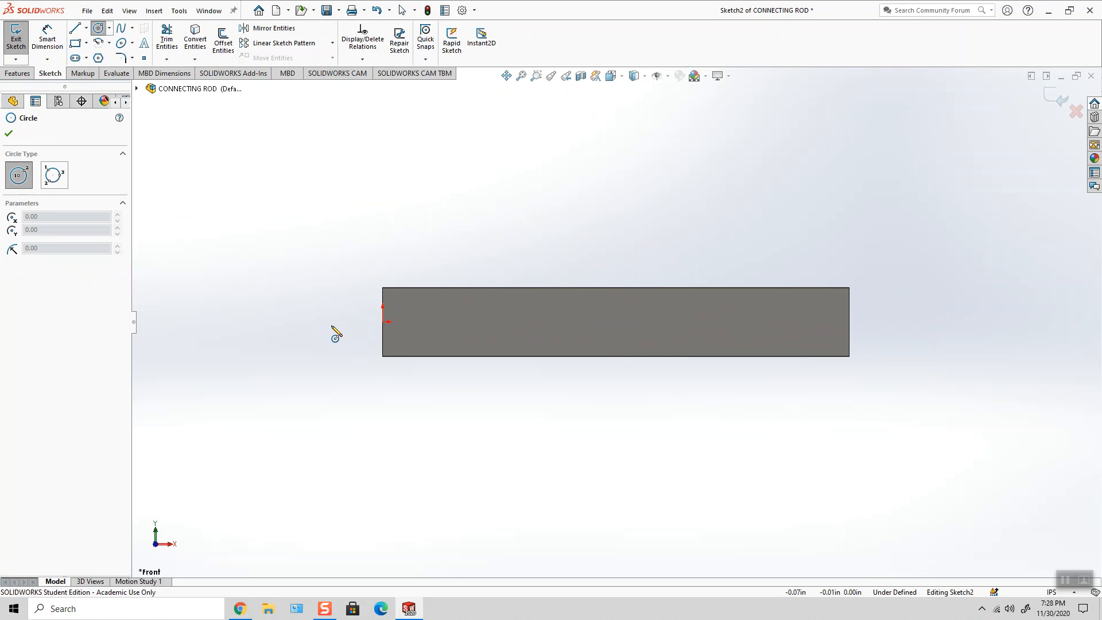
{"action": "left_click", "coordinate": [383, 322]}
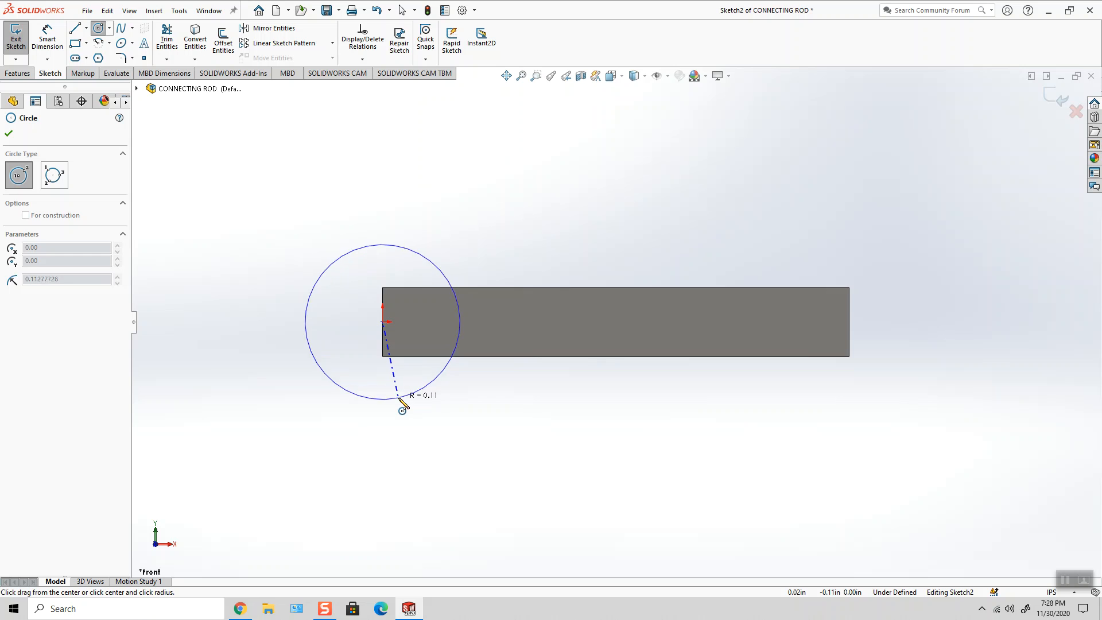
{"action": "left_click", "coordinate": [395, 398]}
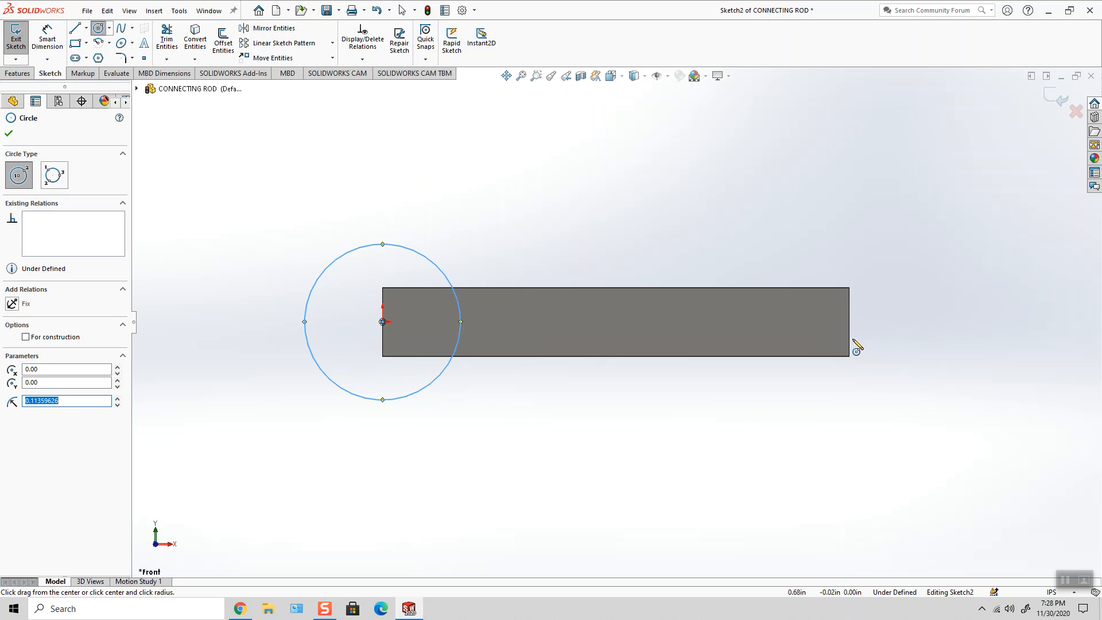
{"action": "left_click", "coordinate": [849, 321]}
{"action": "left_click", "coordinate": [859, 390]}
{"action": "left_click", "coordinate": [10, 133]}
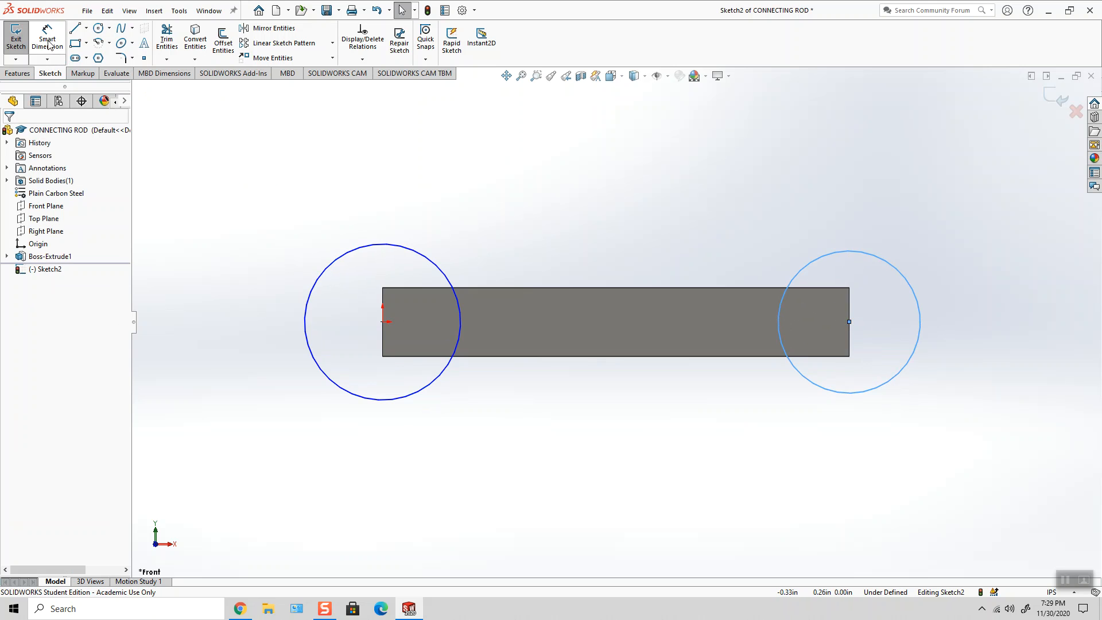
Dimension the circle centred on the origin to a diameter of 0.25 in
{"action": "left_click", "coordinate": [47, 39]}
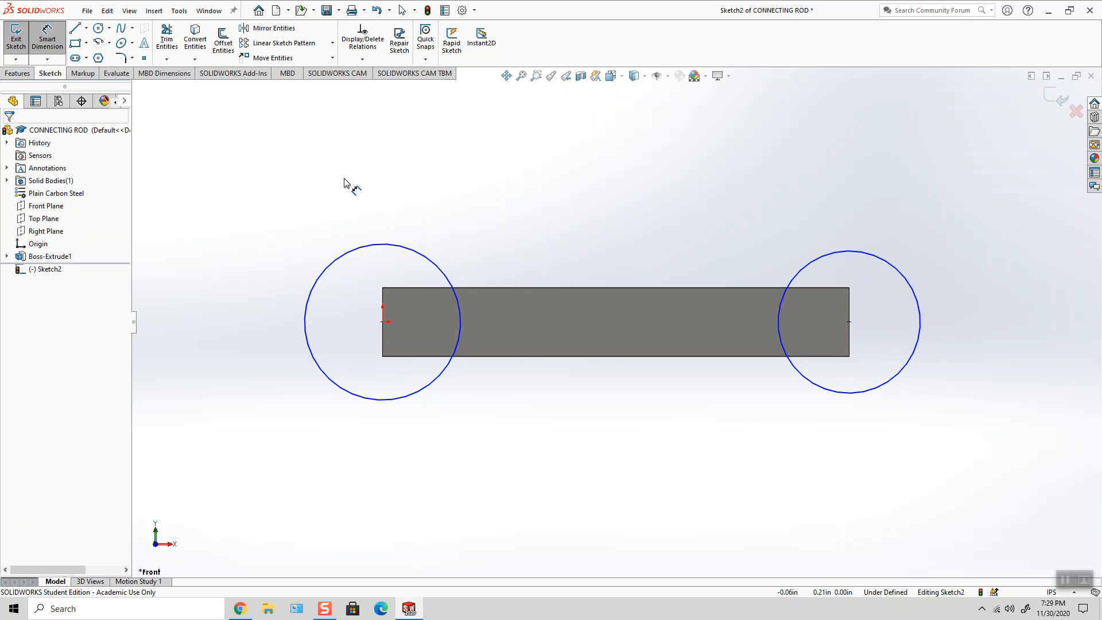
{"action": "left_click", "coordinate": [383, 245]}
{"action": "left_click", "coordinate": [278, 201]}
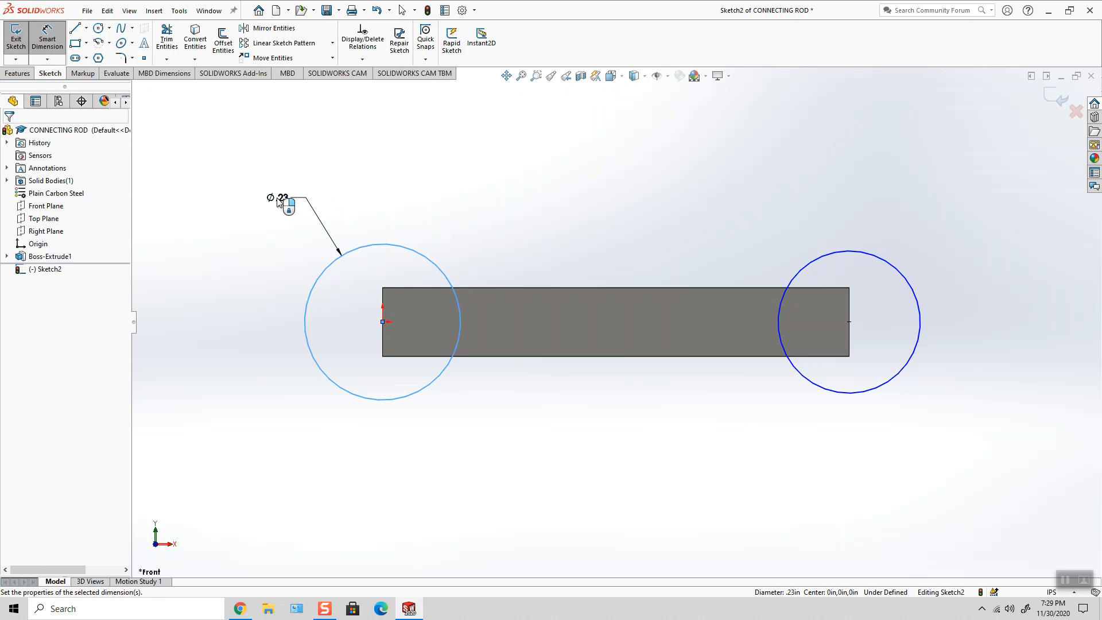
{"action": "type", "text": ".25"}
{"action": "key", "text": "Return"}
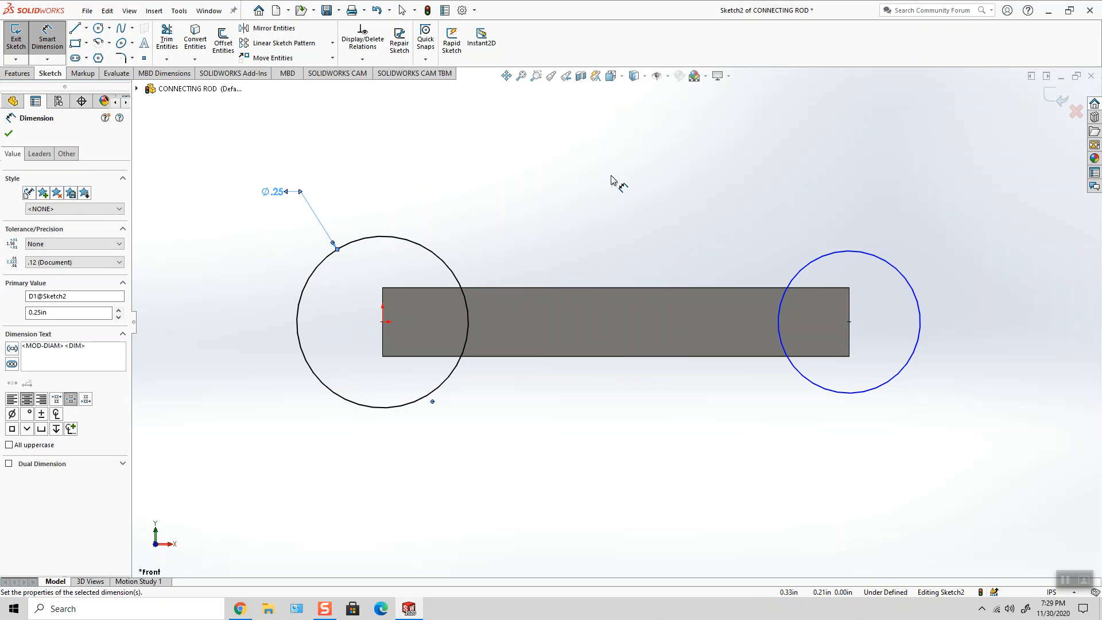
Dimension the circle at the bar's right end to a diameter of 0.2 in
{"action": "left_click", "coordinate": [610, 176]}
{"action": "left_click", "coordinate": [905, 278]}
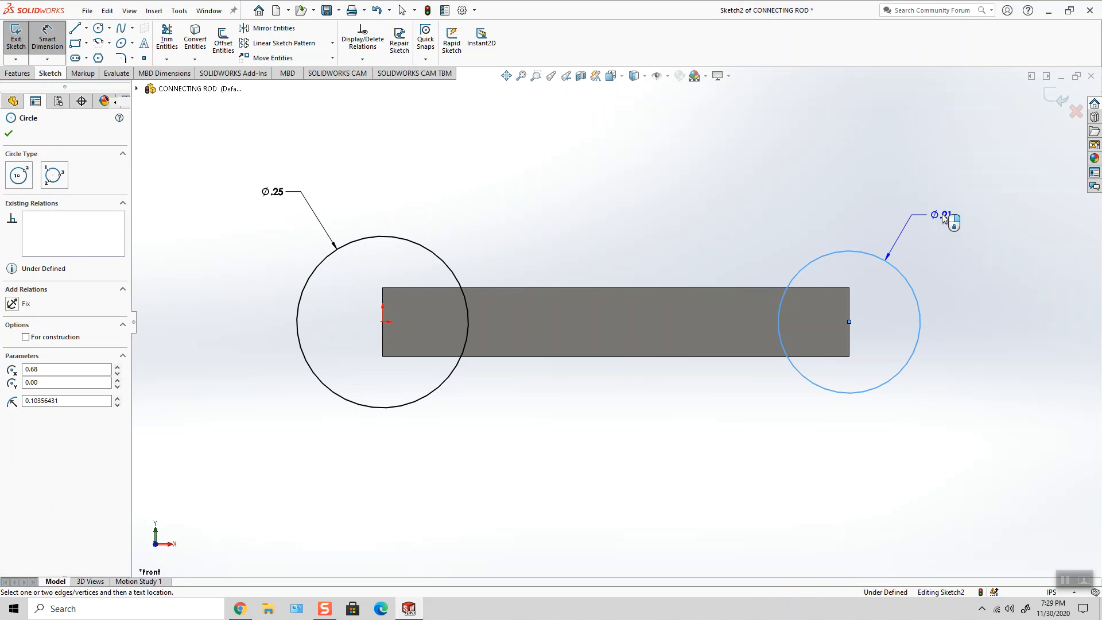
{"action": "left_click", "coordinate": [948, 221]}
{"action": "type", "text": ".2"}
{"action": "key", "text": "Return"}
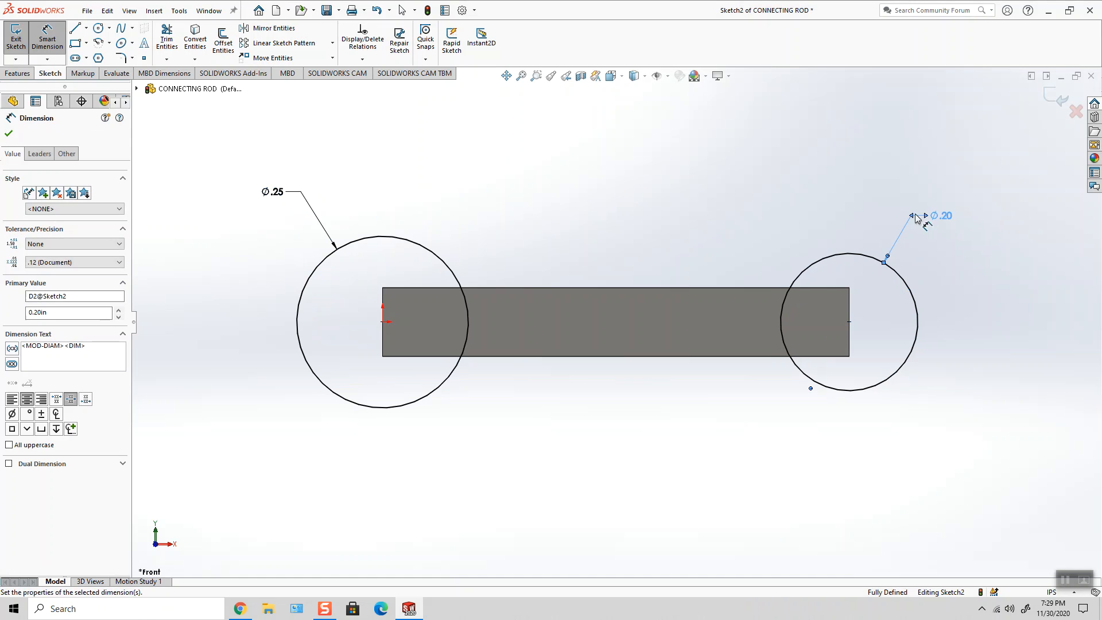
Extrude the two-circle sketch as a boss, with Direction 1 set to Up To Surface at the bar's front face
{"action": "left_click", "coordinate": [610, 76]}
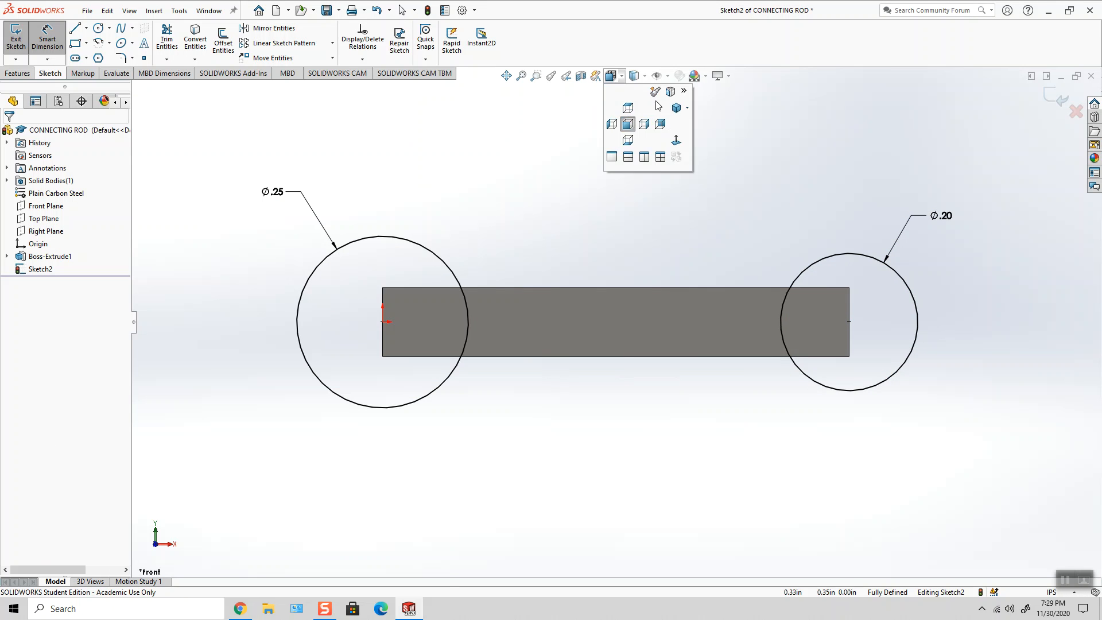
{"action": "left_click", "coordinate": [676, 108]}
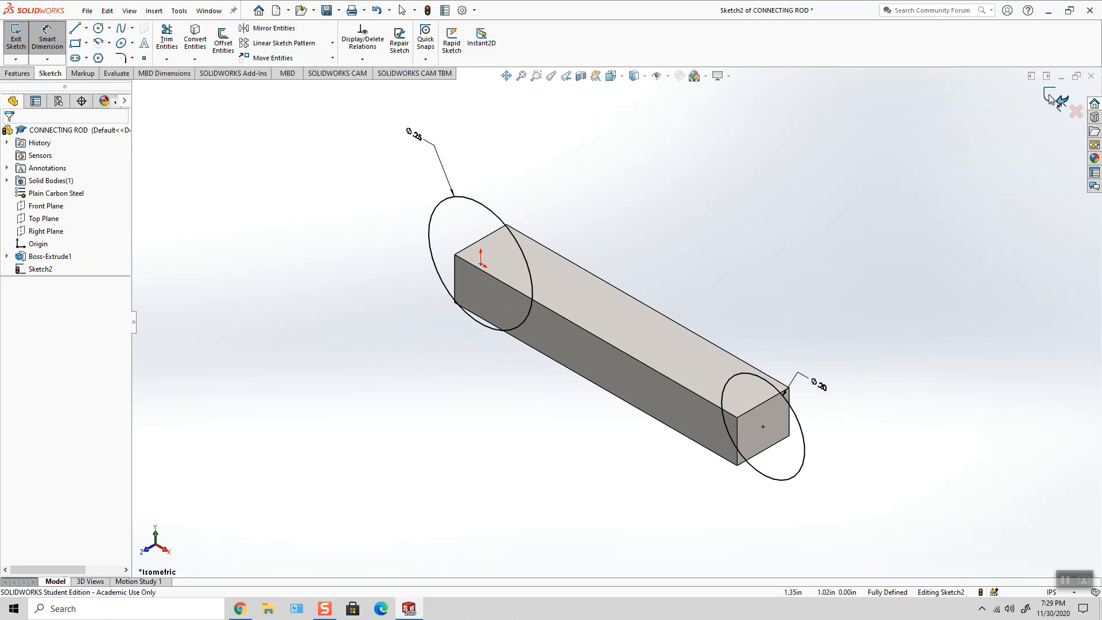
{"action": "left_click", "coordinate": [21, 41]}
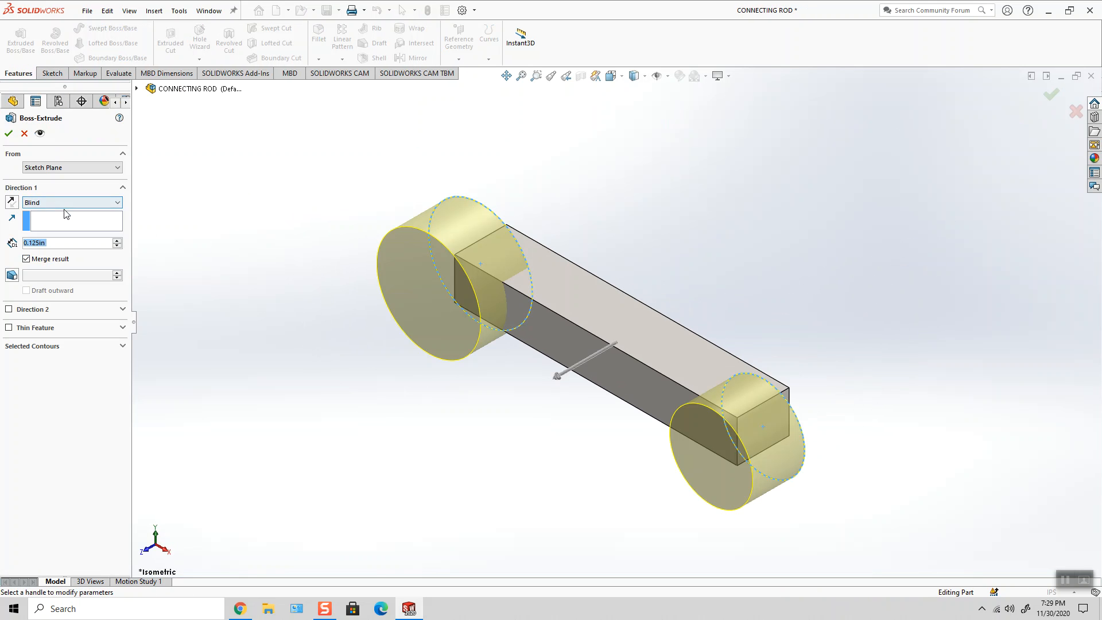
{"action": "left_click", "coordinate": [67, 200]}
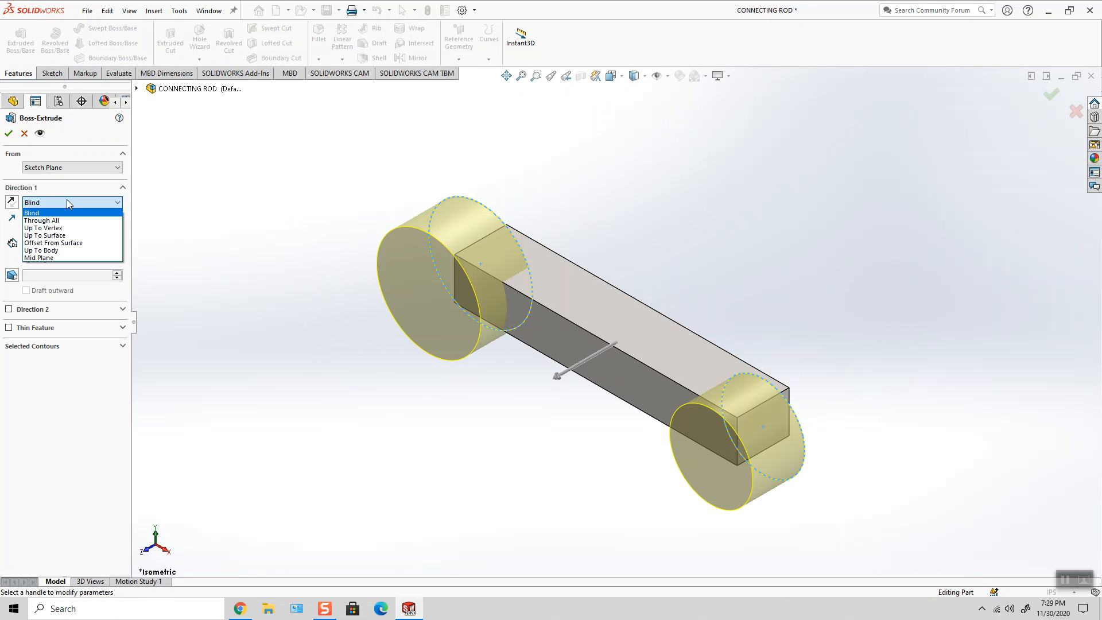
{"action": "left_click", "coordinate": [62, 235]}
{"action": "left_click", "coordinate": [549, 334]}
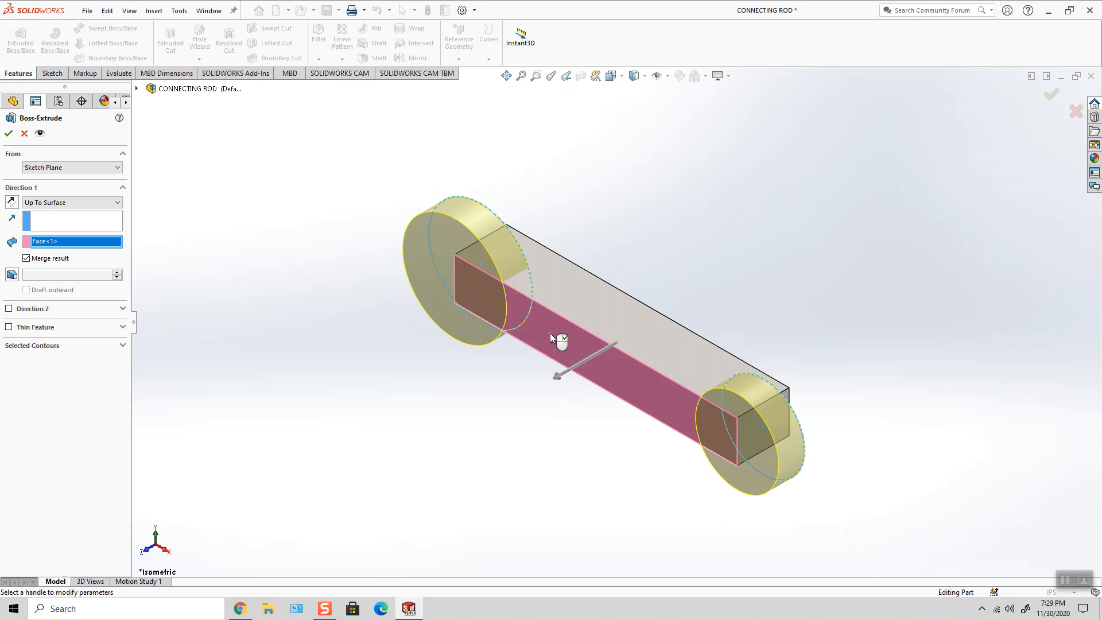
Add Direction 2 to the boss extrusion, set to Up To Surface at the bar's back face, and accept the feature
{"action": "left_click", "coordinate": [9, 309]}
{"action": "left_click", "coordinate": [54, 322]}
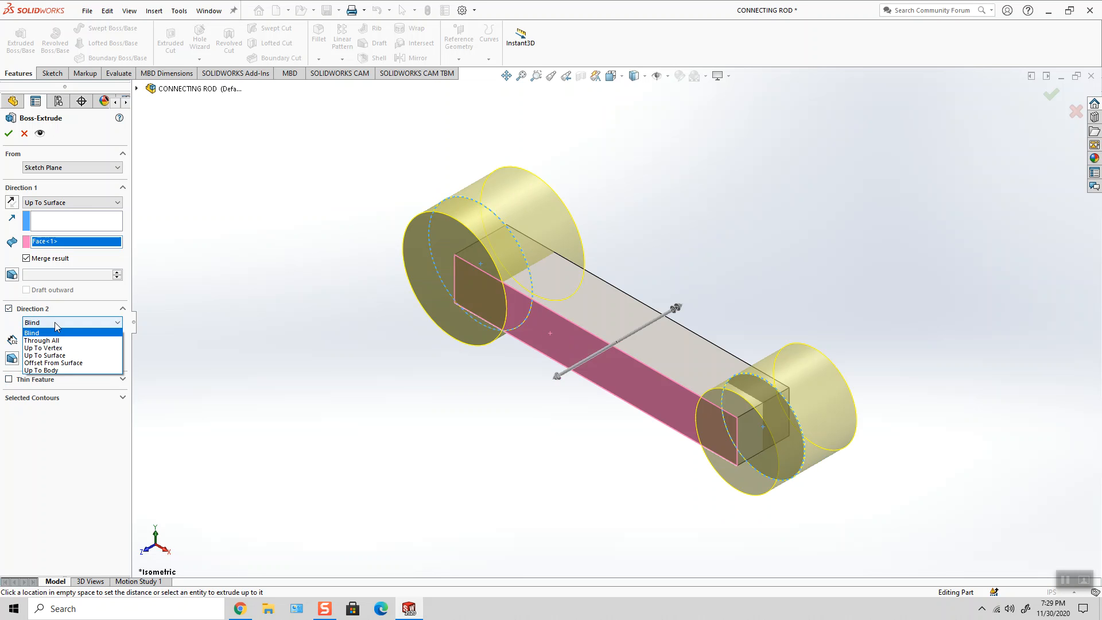
{"action": "left_click", "coordinate": [64, 355]}
{"action": "mouse_move", "coordinate": [608, 247]}
{"action": "middle_mouse_down"}
{"action": "mouse_move", "coordinate": [647, 239]}
{"action": "mouse_move", "coordinate": [591, 256]}
{"action": "middle_mouse_up"}
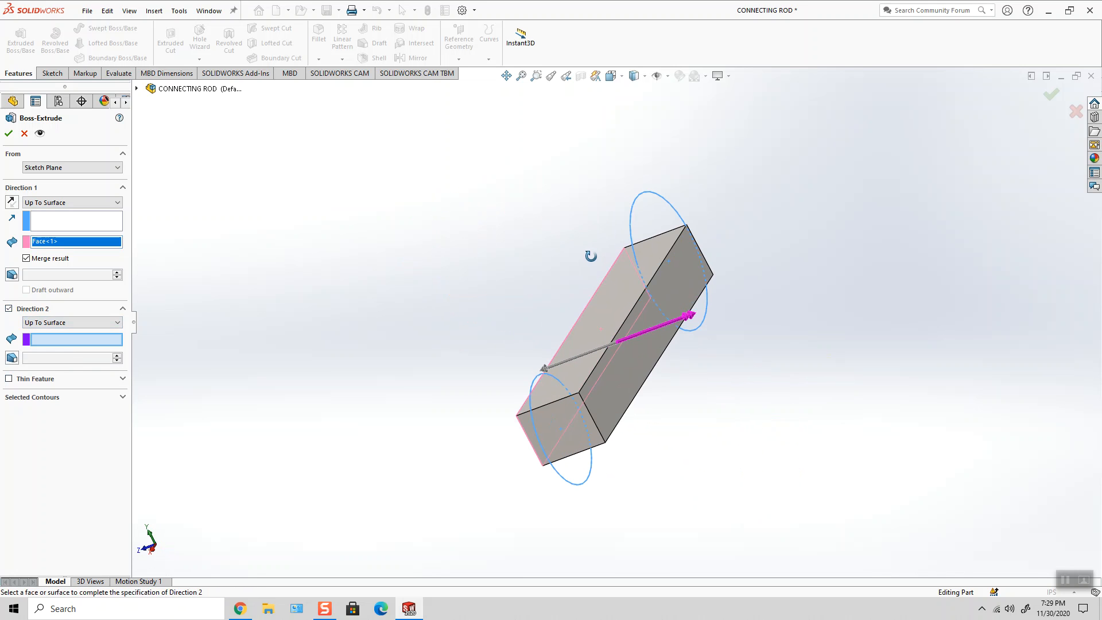
{"action": "left_click", "coordinate": [694, 278]}
{"action": "middle_click_drag", "start_coordinate": [694, 277], "coordinate": [621, 245]}
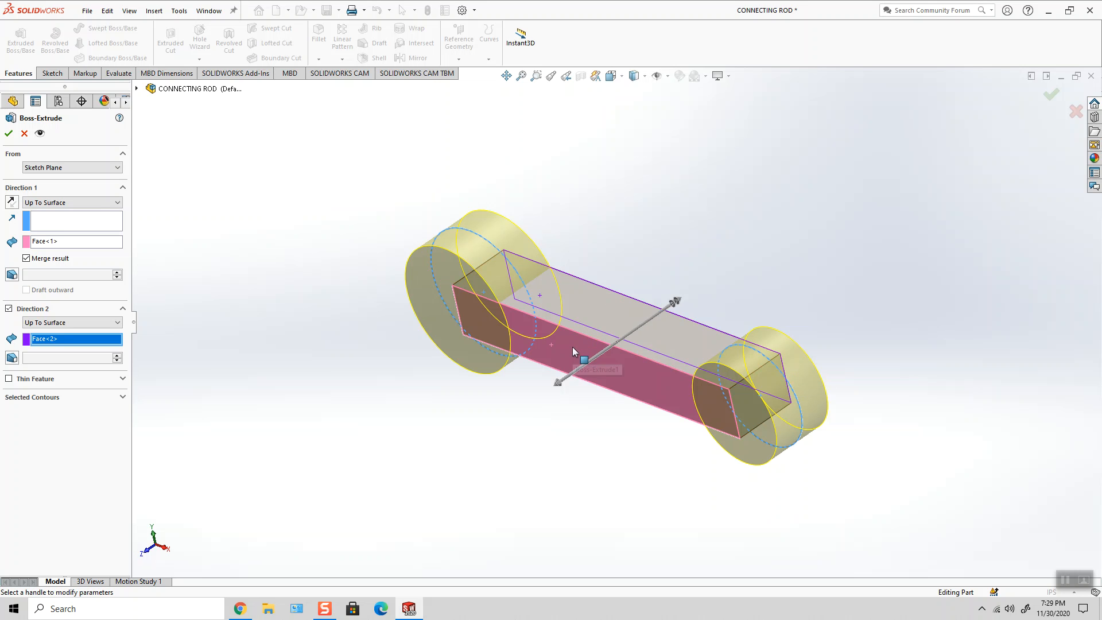
{"action": "middle_click_drag", "start_coordinate": [679, 264], "coordinate": [646, 293]}
{"action": "middle_click_drag", "start_coordinate": [291, 214], "coordinate": [395, 159]}
{"action": "left_click", "coordinate": [9, 135]}
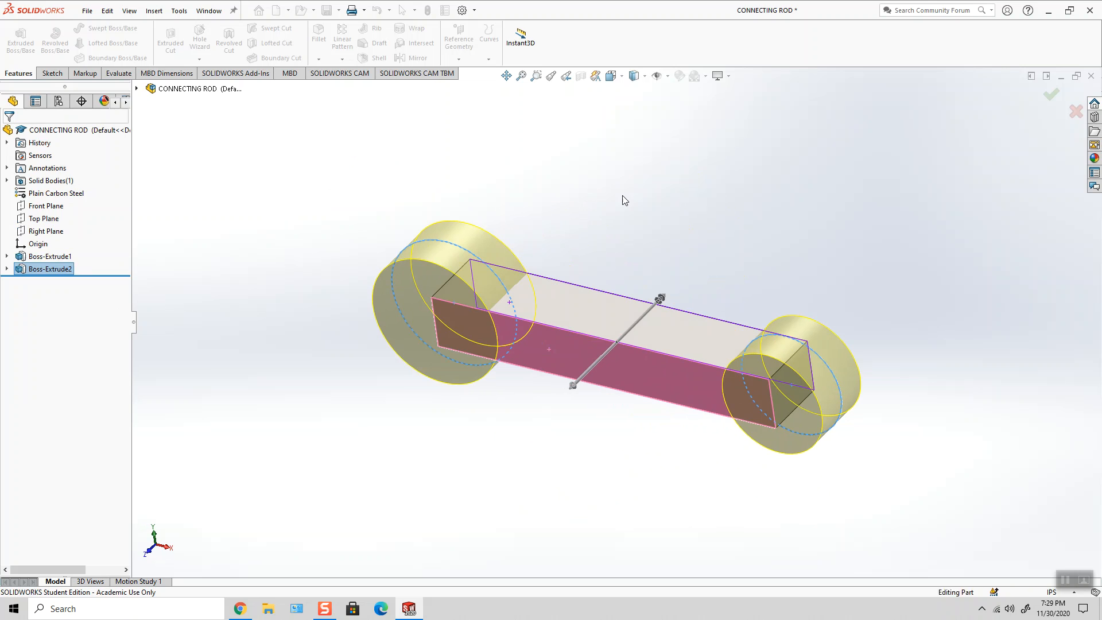
Display the dimensions of the bar's extrusion on the model to review them
{"action": "mouse_move", "coordinate": [604, 229]}
{"action": "middle_mouse_down"}
{"action": "mouse_move", "coordinate": [635, 177]}
{"action": "mouse_move", "coordinate": [597, 204]}
{"action": "middle_mouse_up"}
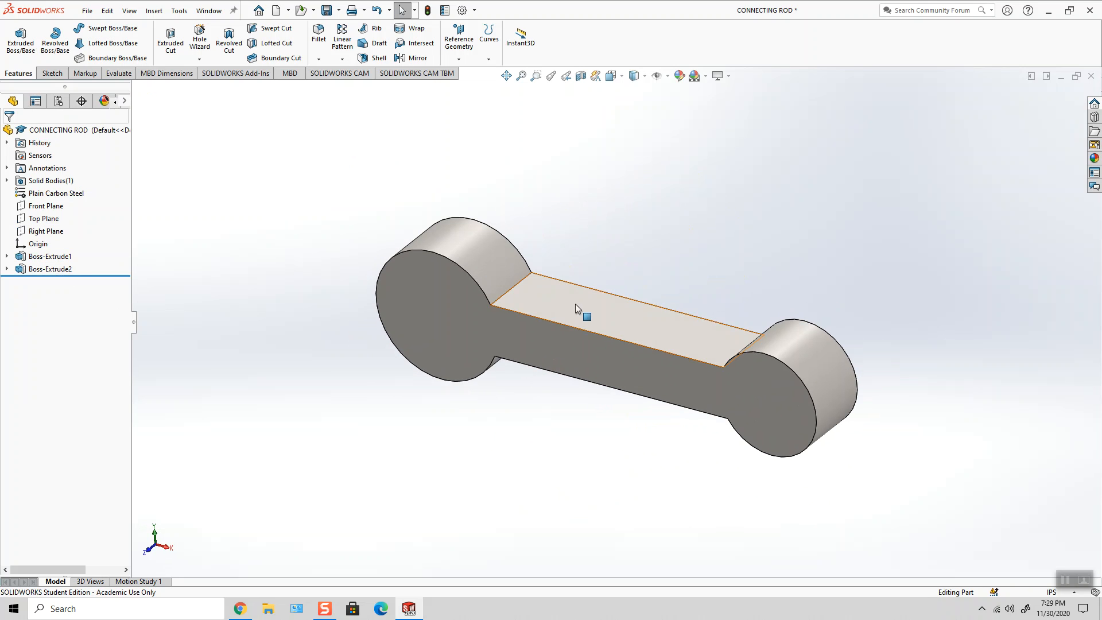
{"action": "double_click", "coordinate": [575, 304]}
{"action": "left_click", "coordinate": [196, 277]}
{"action": "double_click", "coordinate": [56, 263]}
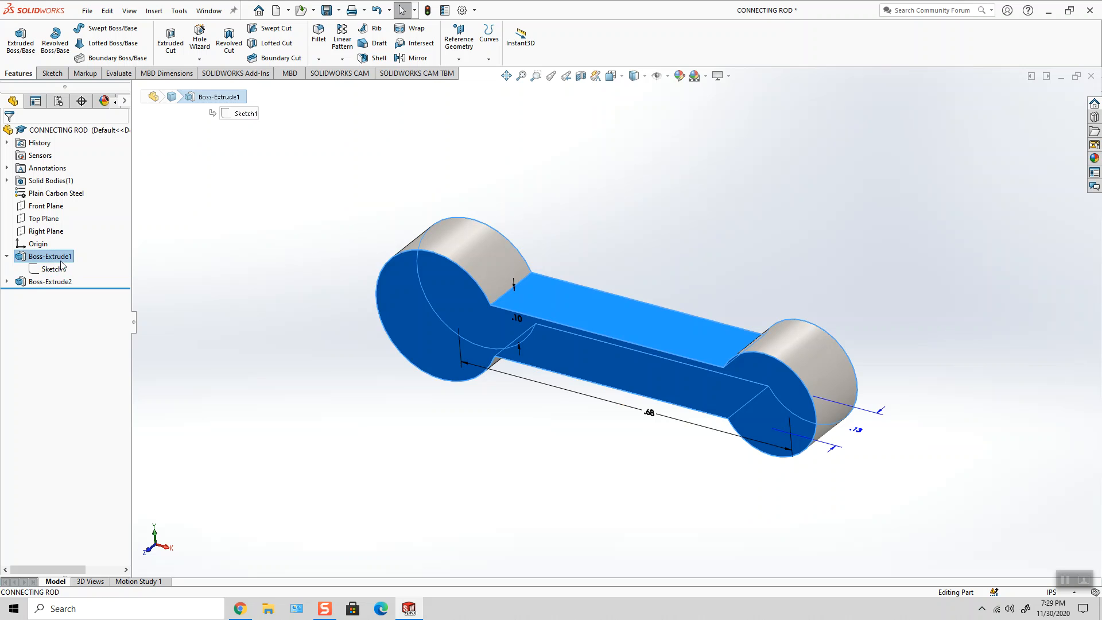
{"action": "left_click", "coordinate": [818, 296]}
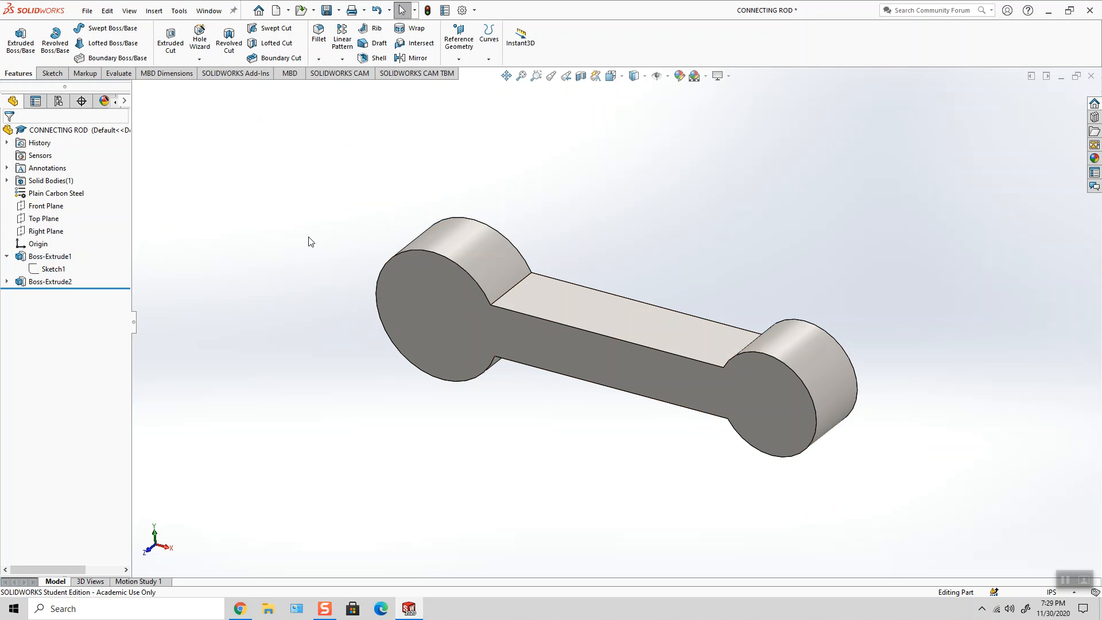
Fillet the four edges where the bar meets the round ends with a 0.125 in radius
{"action": "left_click", "coordinate": [318, 50]}
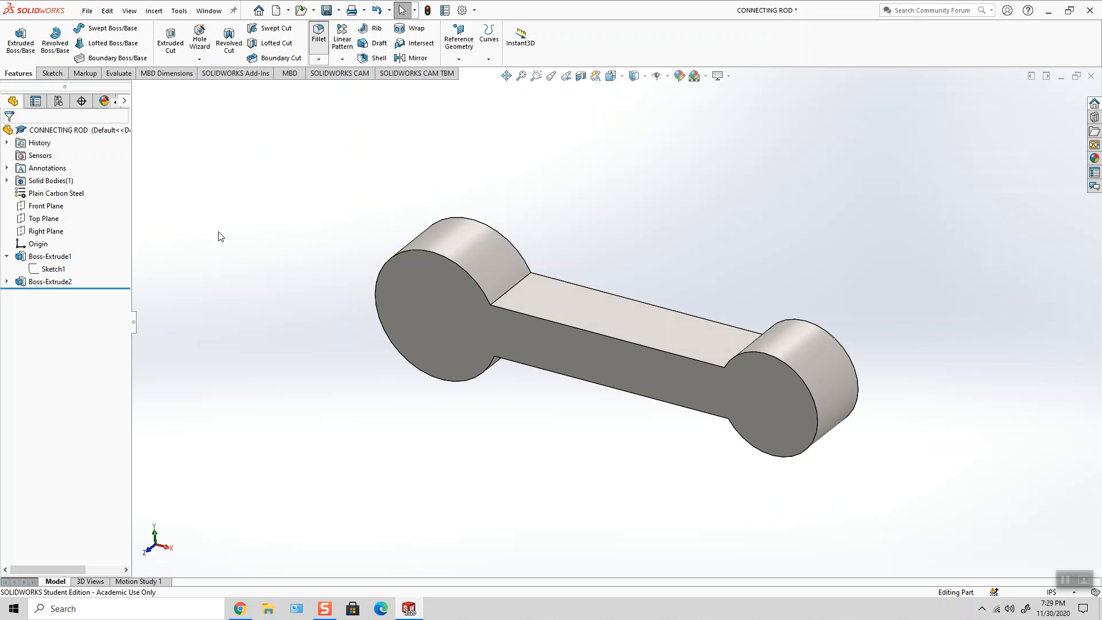
{"action": "type", "text": ".125"}
{"action": "key", "text": "Return"}
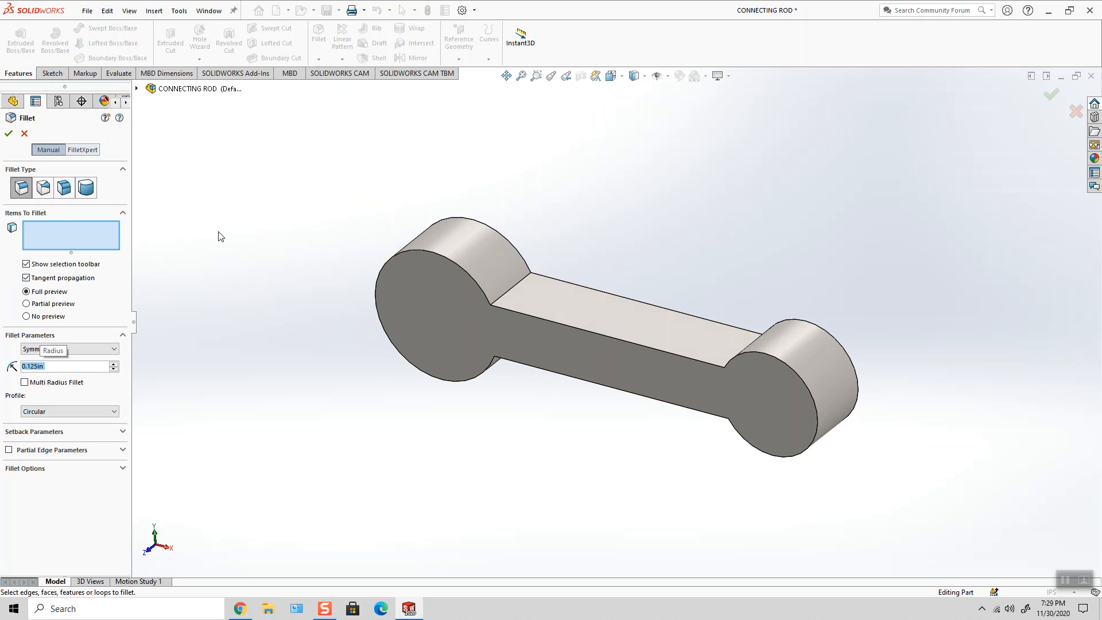
{"action": "left_click", "coordinate": [516, 290]}
{"action": "middle_click_drag", "start_coordinate": [696, 239], "coordinate": [769, 328]}
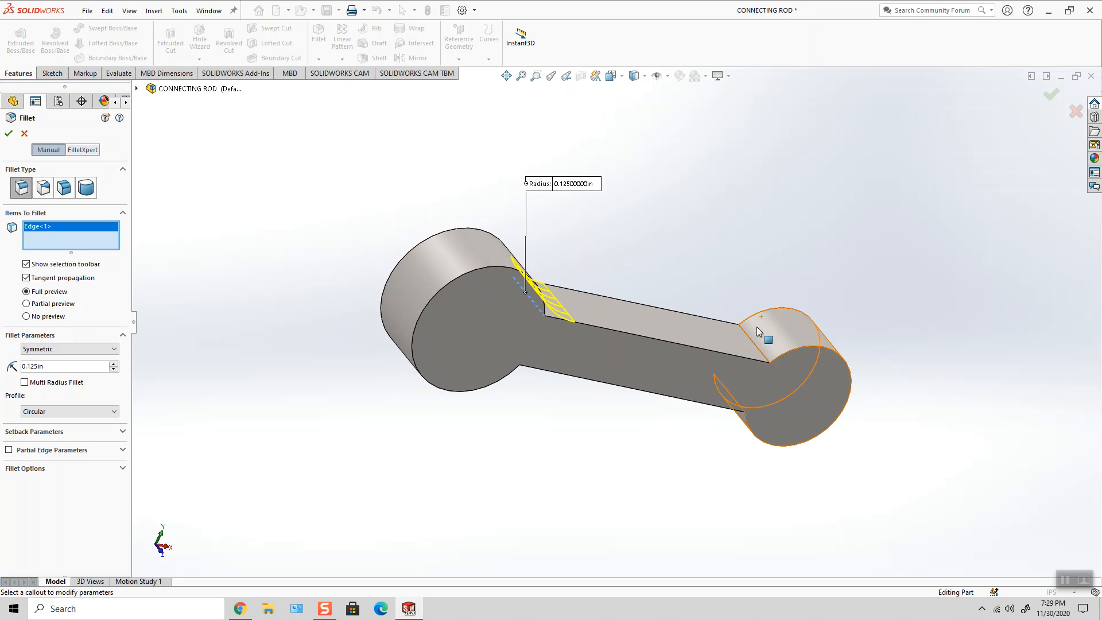
{"action": "left_click", "coordinate": [749, 339]}
{"action": "middle_click_drag", "start_coordinate": [553, 347], "coordinate": [527, 257]}
{"action": "left_click", "coordinate": [720, 450]}
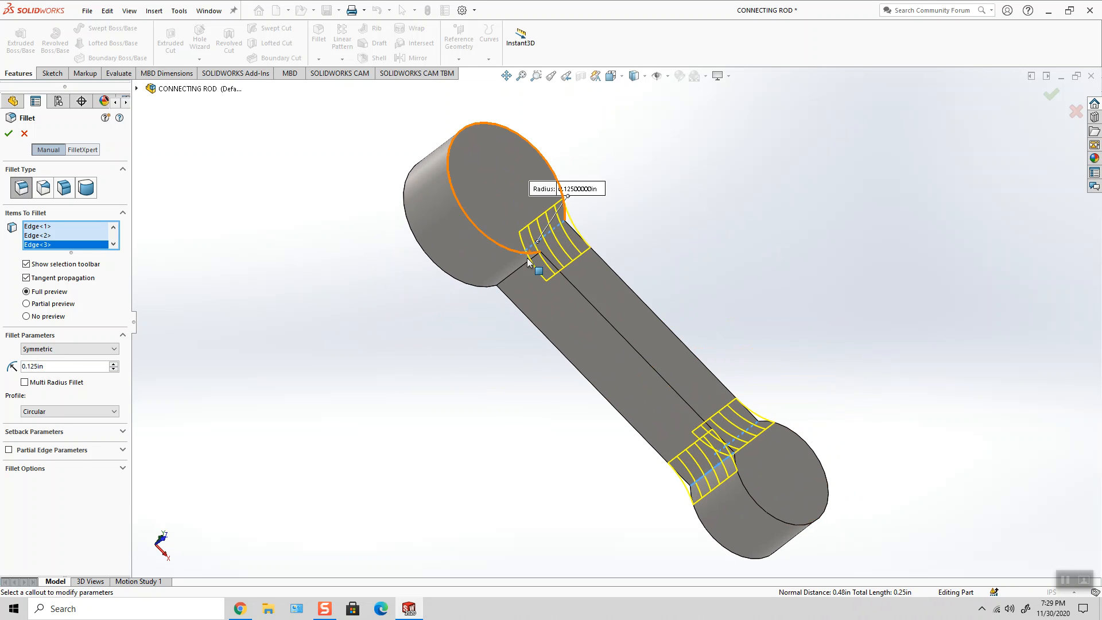
{"action": "left_click", "coordinate": [522, 268]}
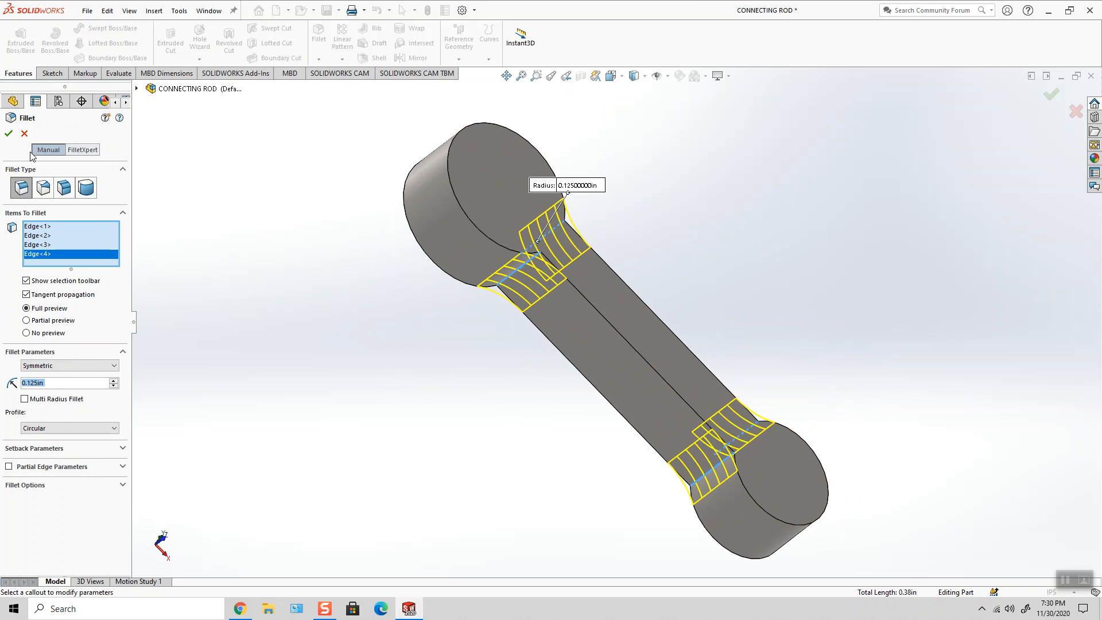
{"action": "left_click", "coordinate": [9, 133]}
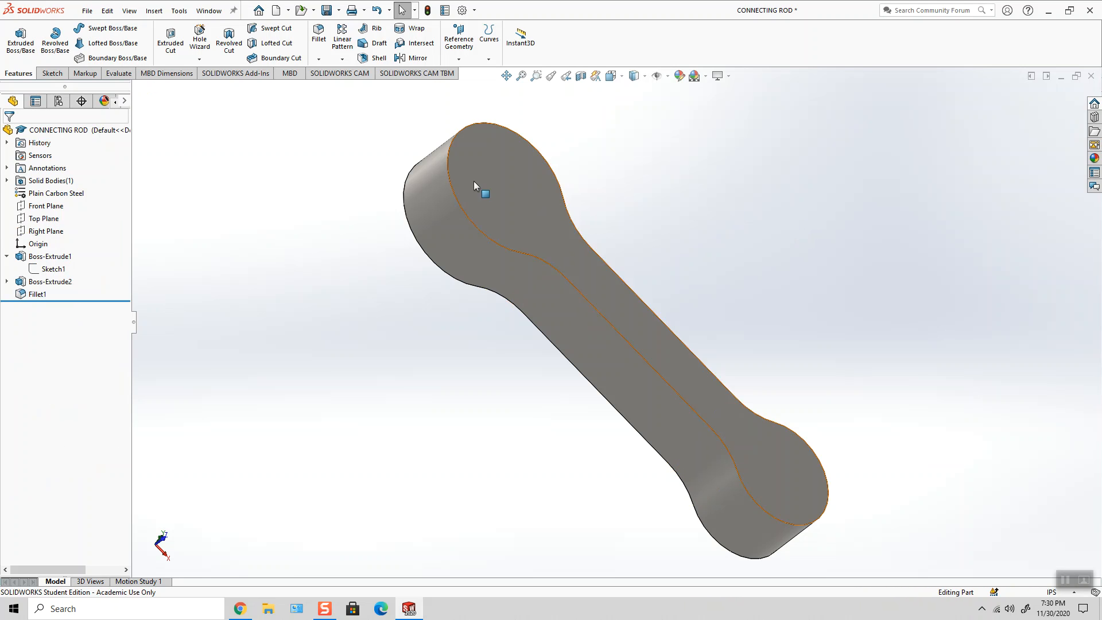
Sketch two circles on the Front Plane, about 0.11 in diameter at the origin and about 0.09 in at the smaller end's centre
{"action": "right_click", "coordinate": [48, 206]}
{"action": "left_click", "coordinate": [62, 191]}
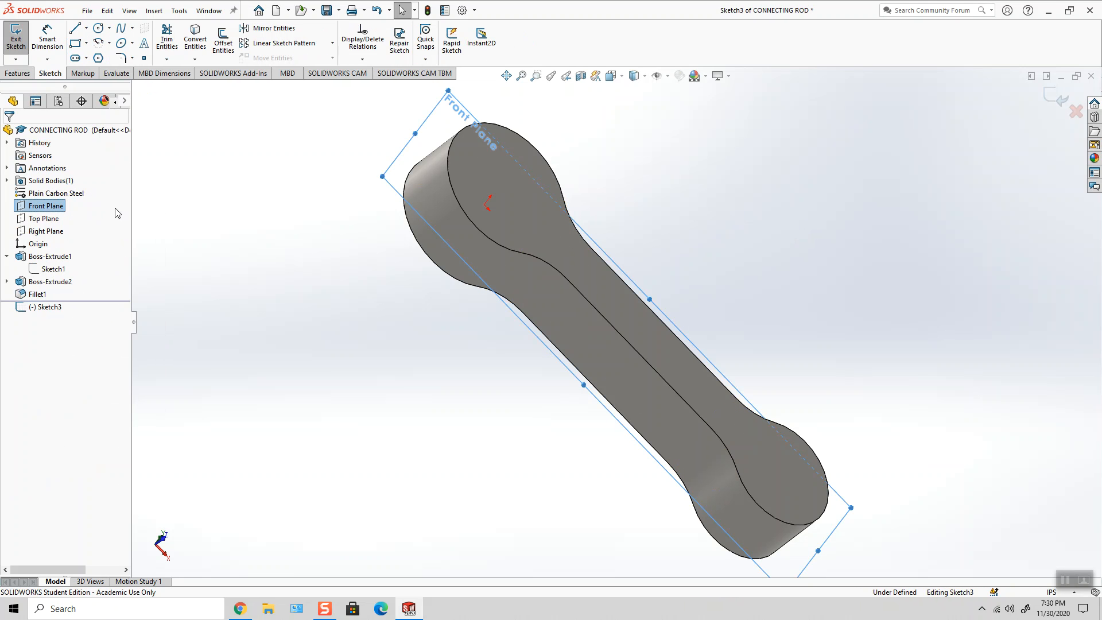
{"action": "left_click", "coordinate": [611, 76]}
{"action": "left_click", "coordinate": [675, 142]}
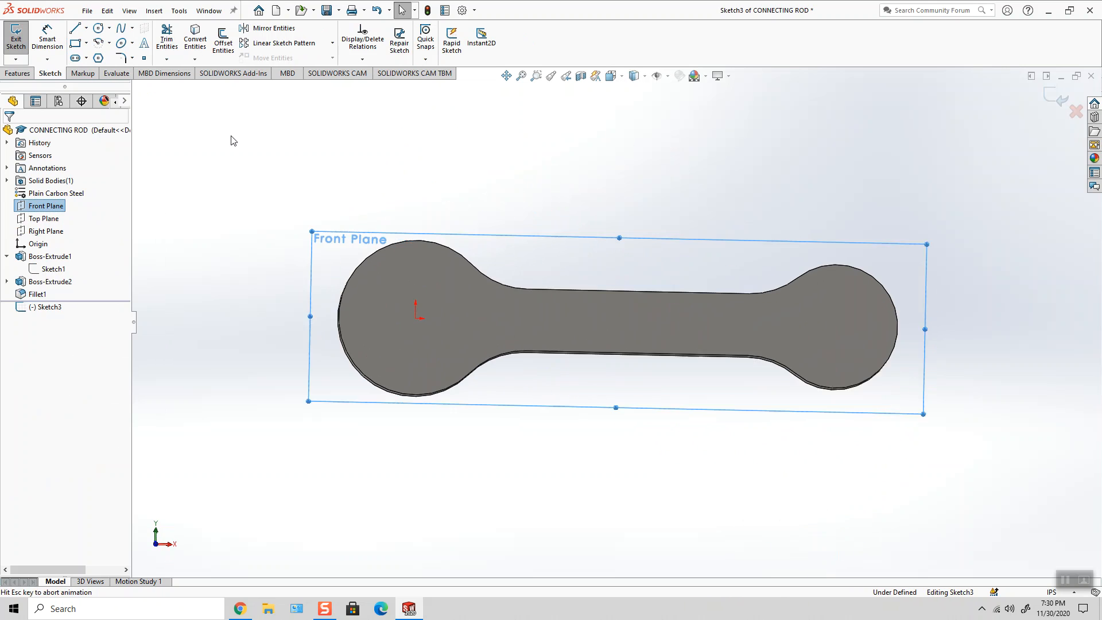
{"action": "left_click", "coordinate": [99, 28]}
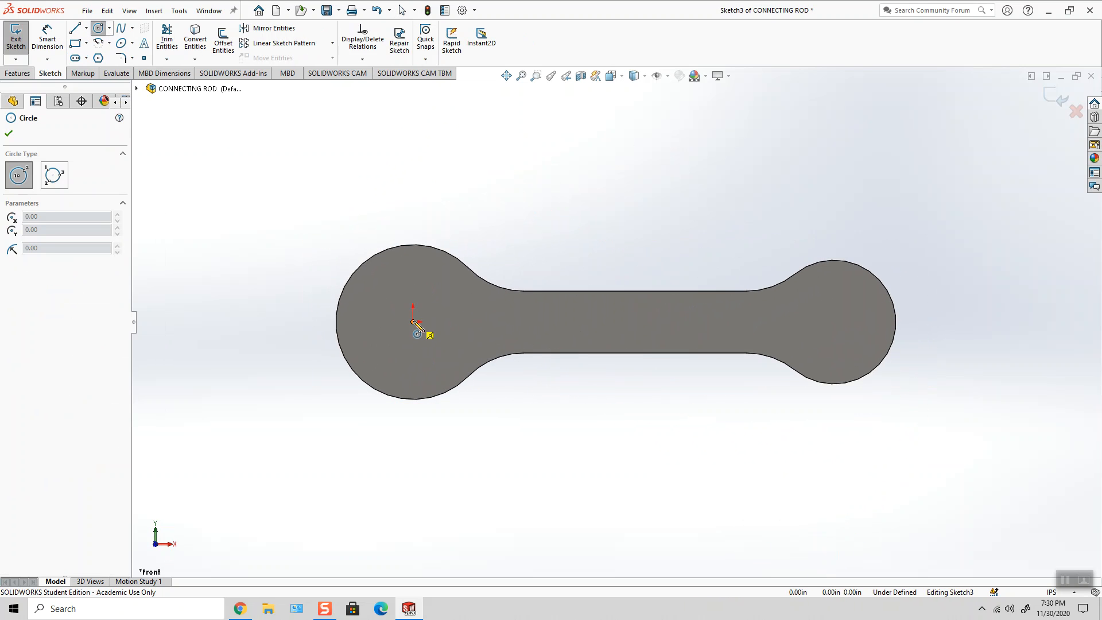
{"action": "left_click", "coordinate": [413, 322]}
{"action": "left_click", "coordinate": [430, 352]}
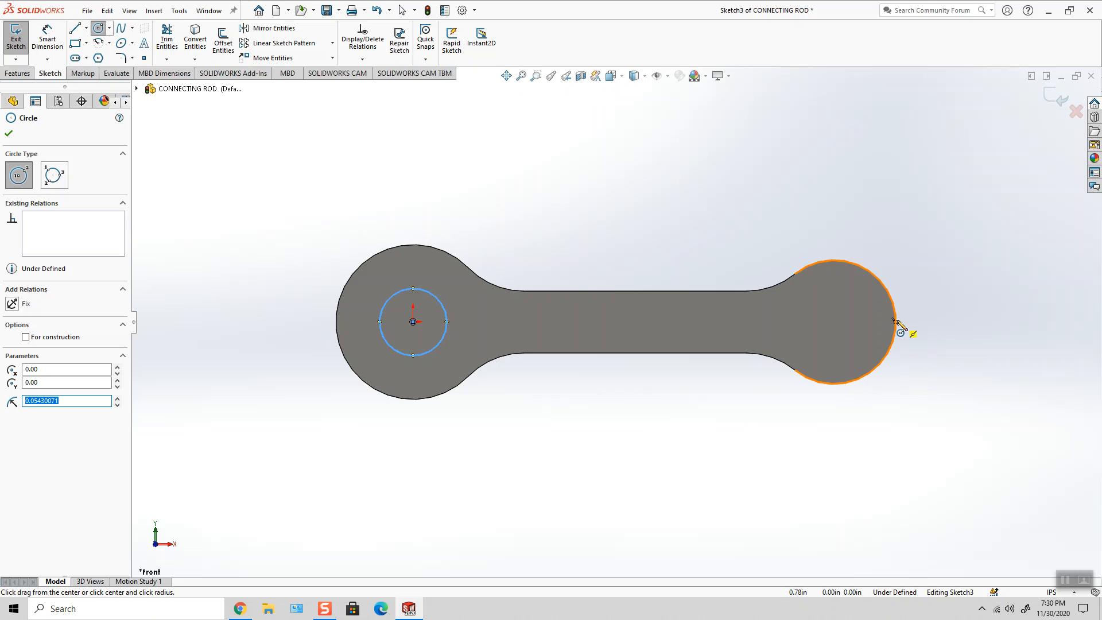
{"action": "left_click", "coordinate": [834, 321]}
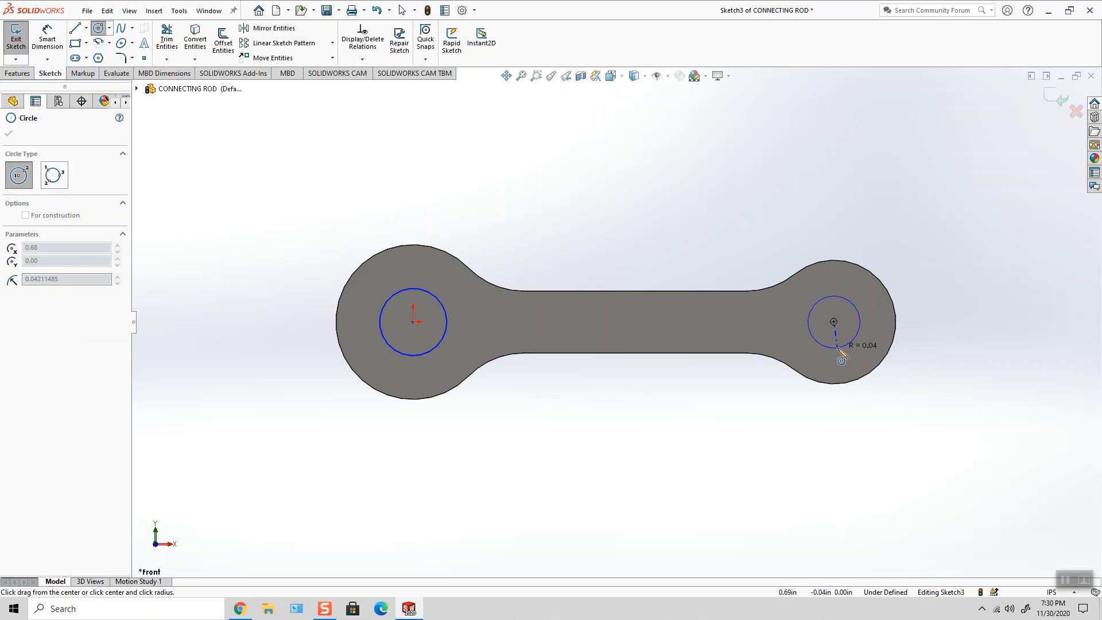
{"action": "left_click", "coordinate": [846, 346]}
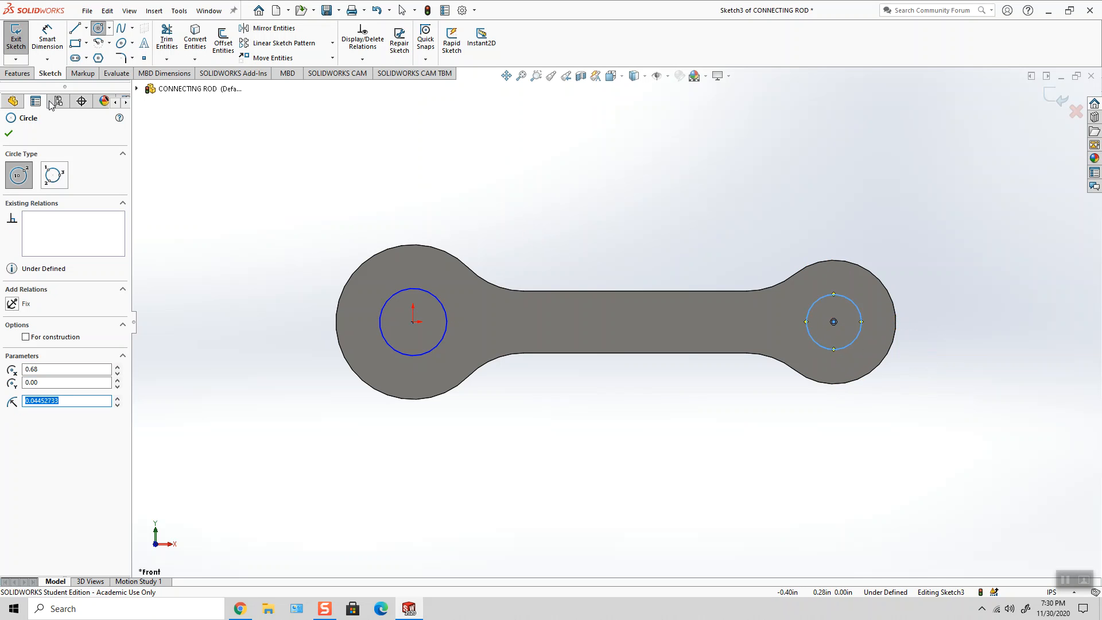
Add an Equal relation between the two hole circles
{"action": "left_click", "coordinate": [362, 59]}
{"action": "left_click", "coordinate": [378, 86]}
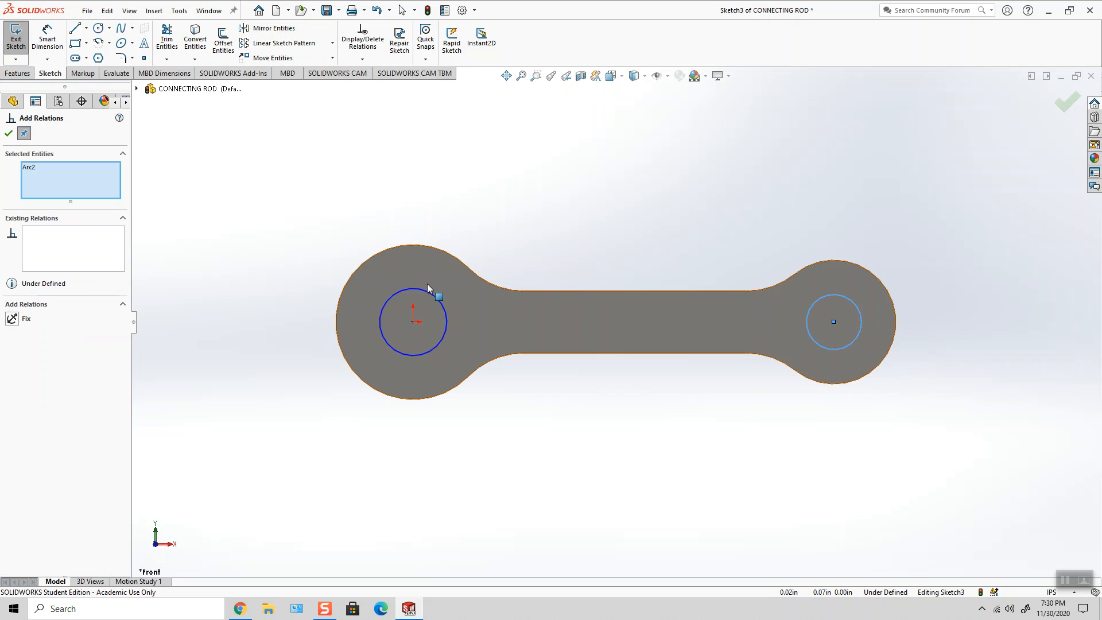
{"action": "left_click", "coordinate": [24, 362]}
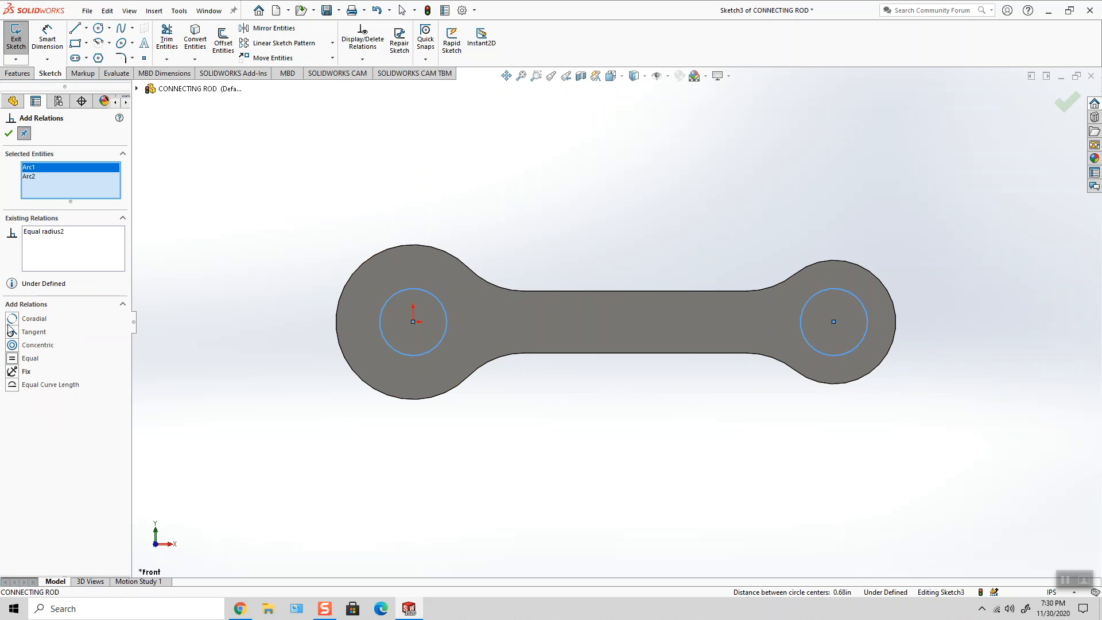
{"action": "left_click", "coordinate": [9, 133]}
Dimension the hole circle at the smaller end to a diameter of 0.126 in
{"action": "left_click", "coordinate": [47, 40]}
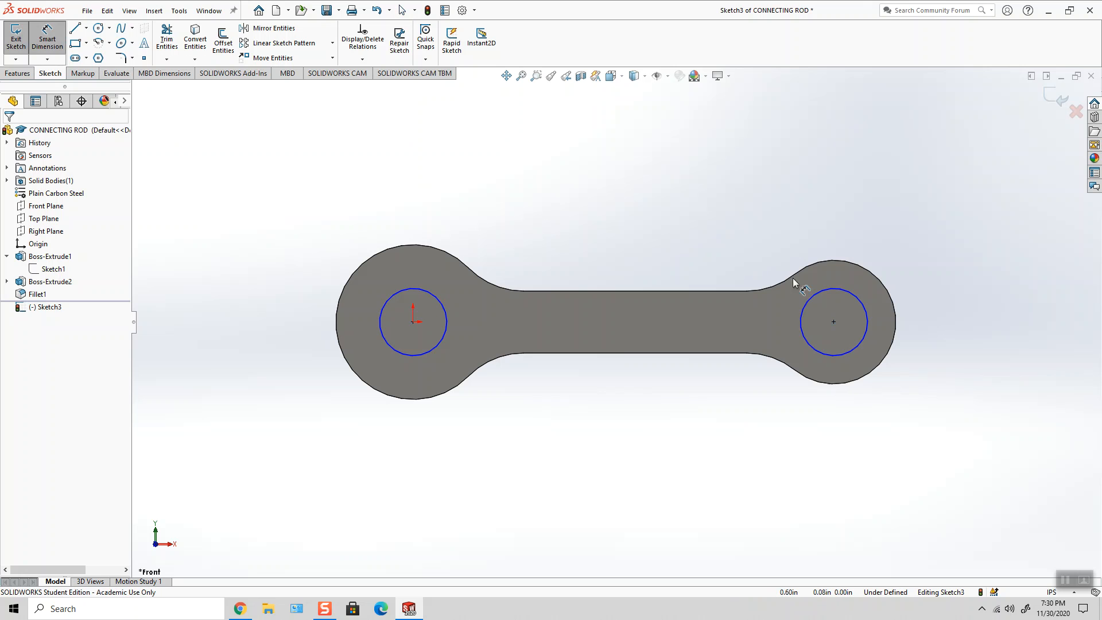
{"action": "left_click", "coordinate": [865, 313]}
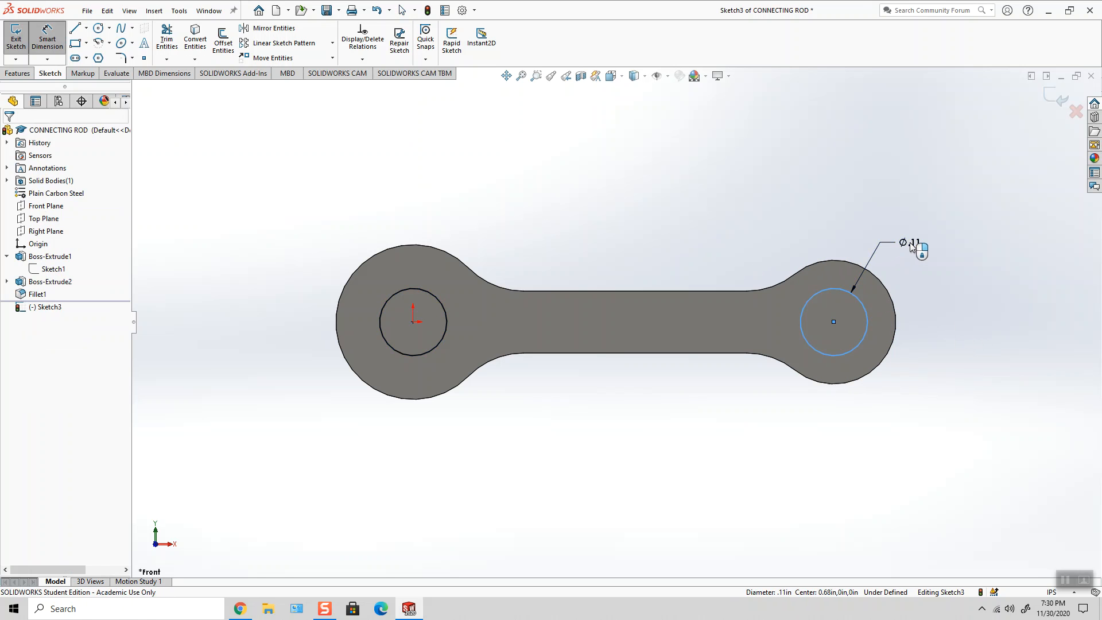
{"action": "left_click", "coordinate": [856, 244]}
{"action": "type", "text": ".126"}
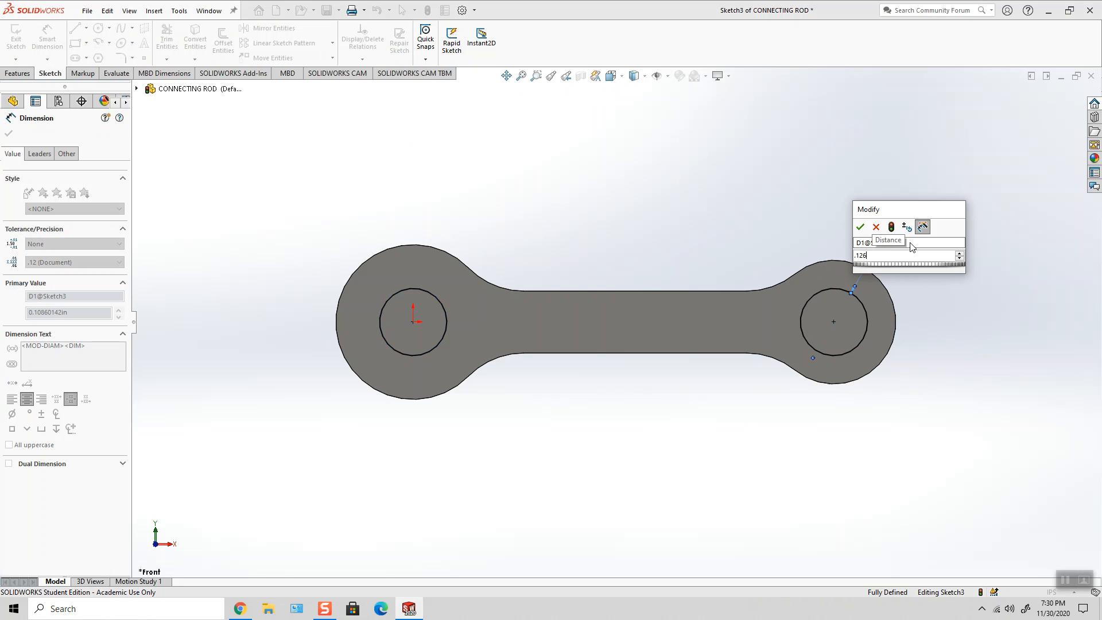
{"action": "key", "text": "Return"}
{"action": "left_click", "coordinate": [782, 192]}
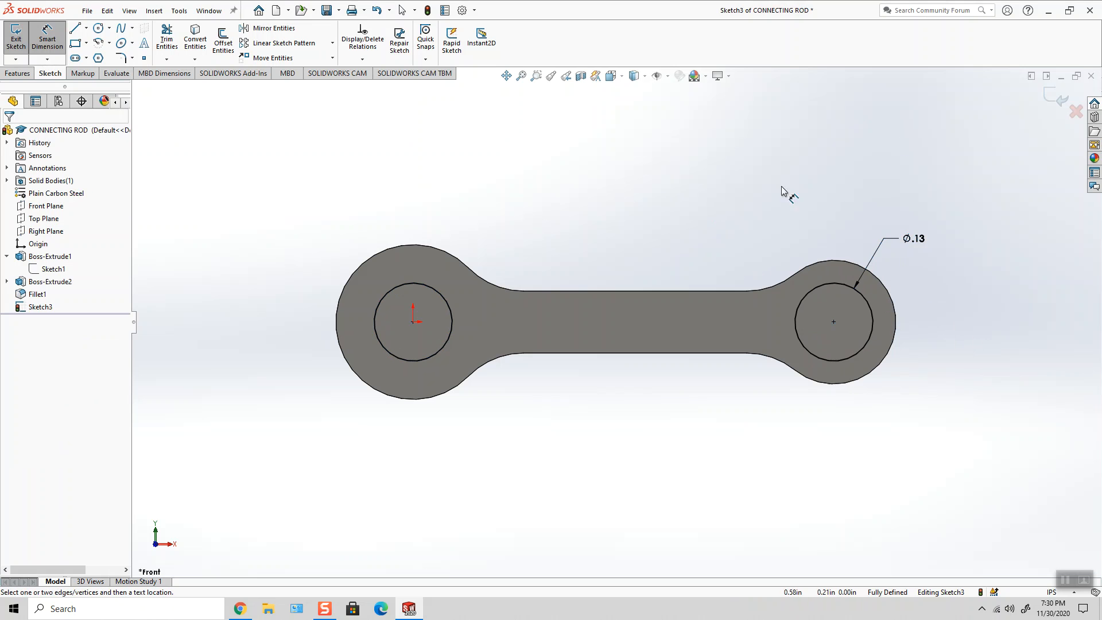
Cut both hole circles out of the rod with an Extruded Cut using the Through All - Both end condition
{"action": "left_click", "coordinate": [1059, 99]}
{"action": "left_click", "coordinate": [611, 75]}
{"action": "left_click", "coordinate": [678, 108]}
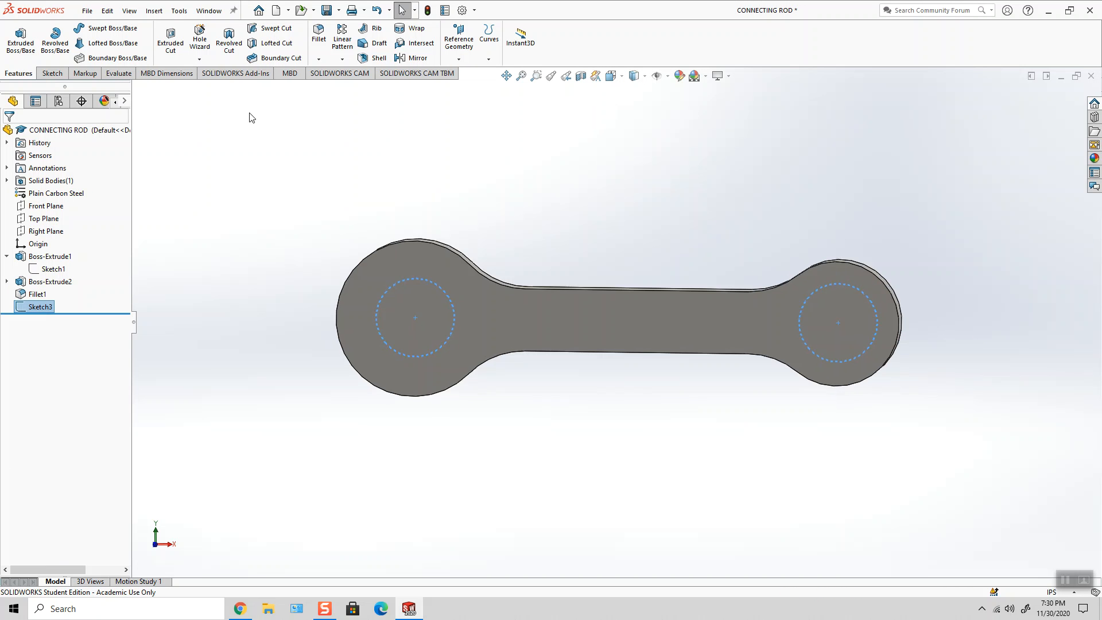
{"action": "left_click", "coordinate": [170, 40]}
{"action": "left_click", "coordinate": [84, 202]}
{"action": "left_click", "coordinate": [64, 230]}
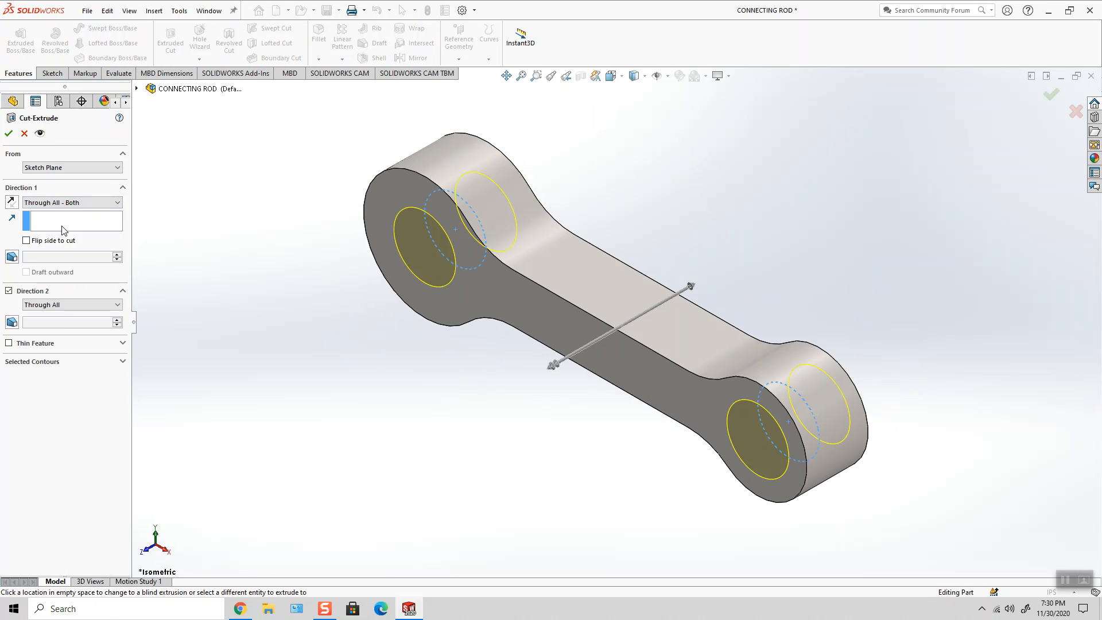
{"action": "left_click", "coordinate": [8, 133]}
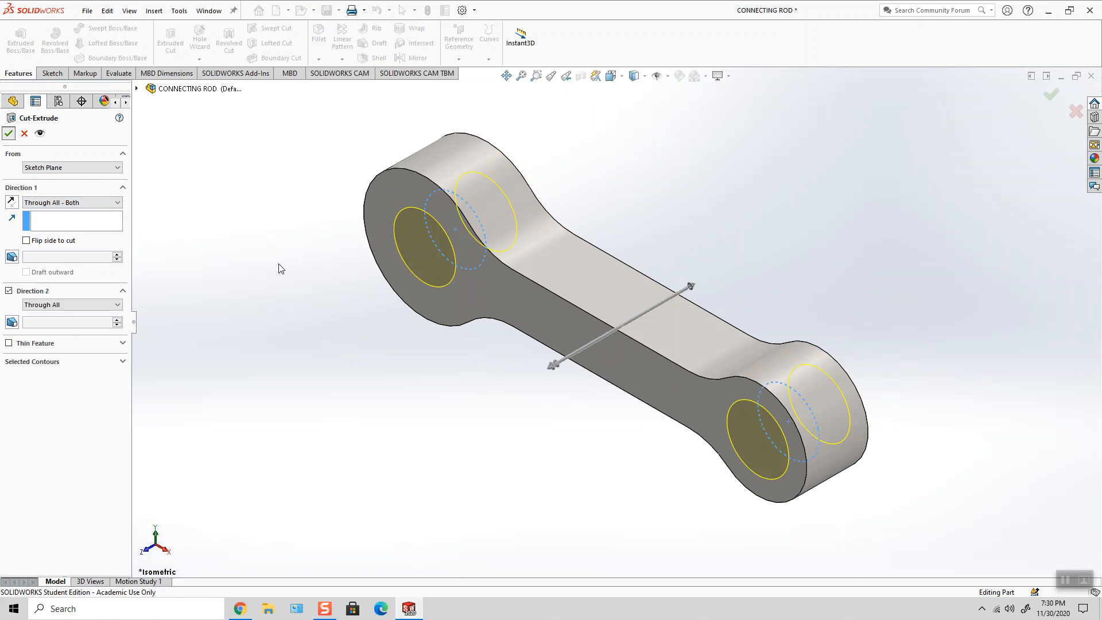
Save the connecting rod part
{"action": "left_click", "coordinate": [281, 306]}
{"action": "middle_click_drag", "start_coordinate": [283, 233], "coordinate": [277, 151]}
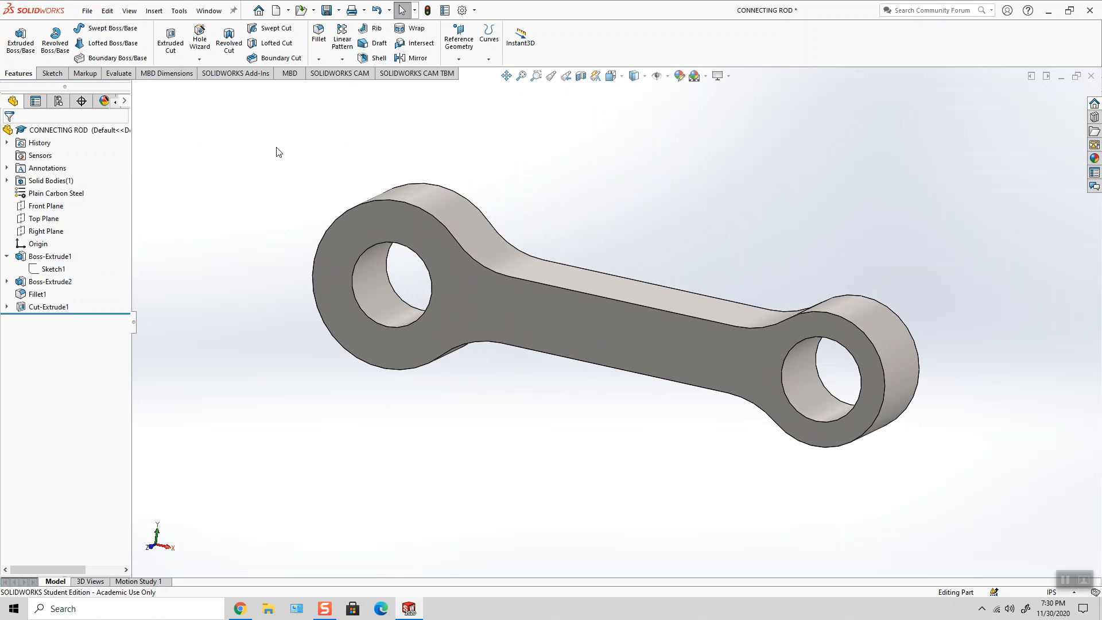
{"action": "left_click", "coordinate": [87, 11]}
{"action": "left_click", "coordinate": [94, 142]}
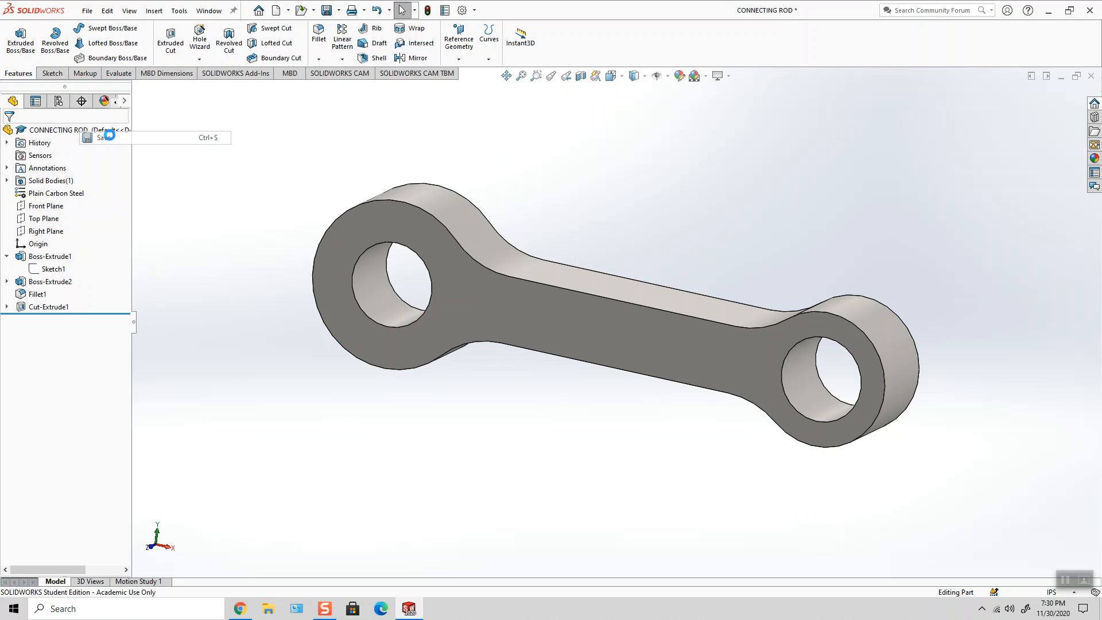